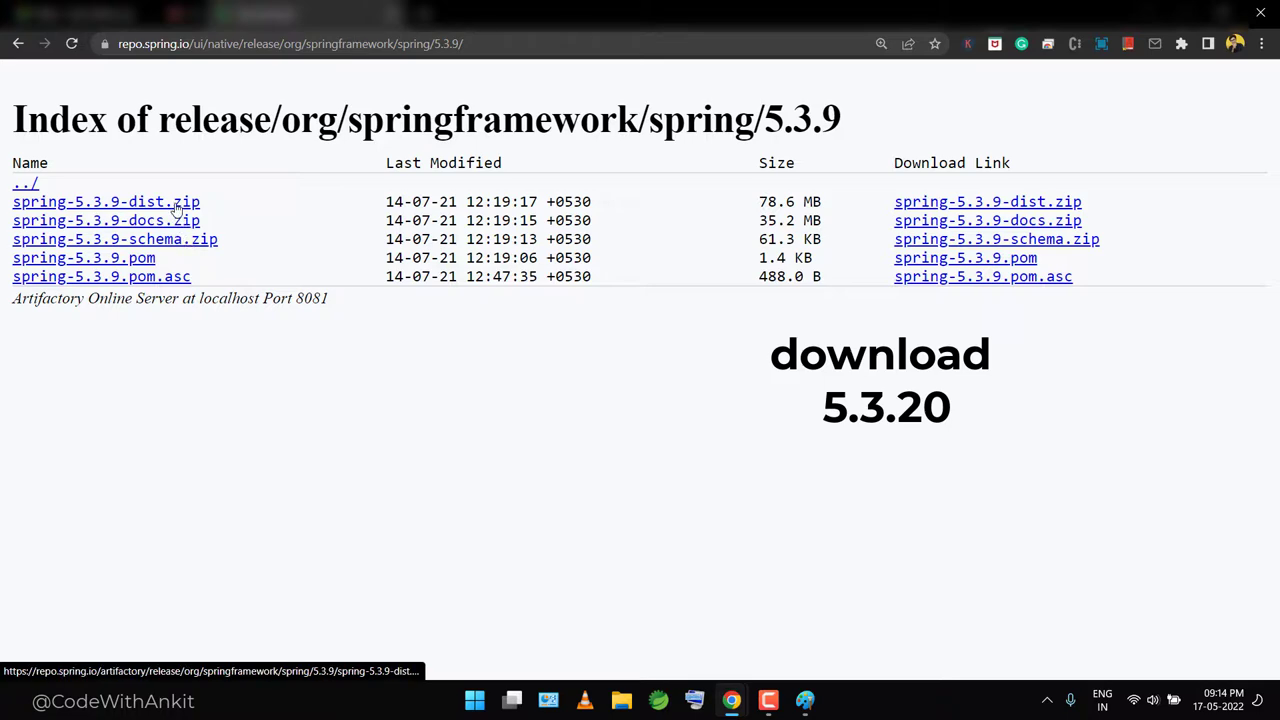
- Download spring-5.3.9-dist.zip from the release index and check its progress in the browser's downloads list
left_click(175, 204)
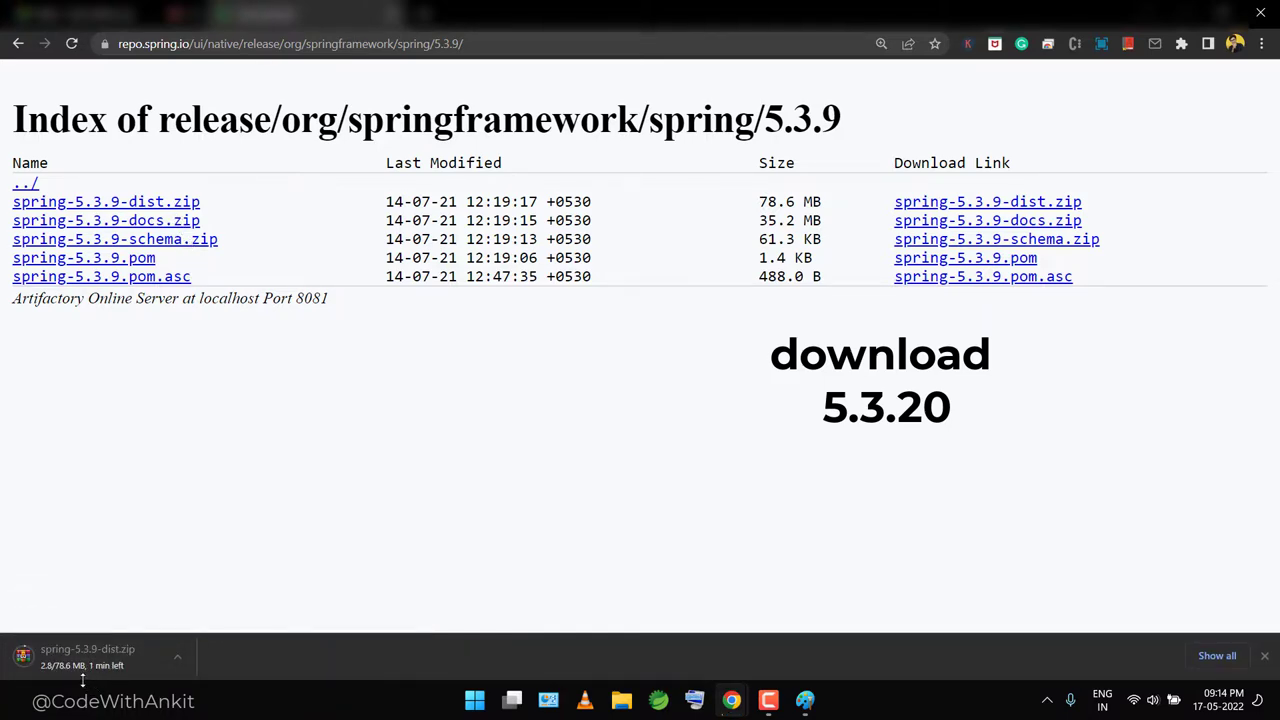
left_click(1262, 43)
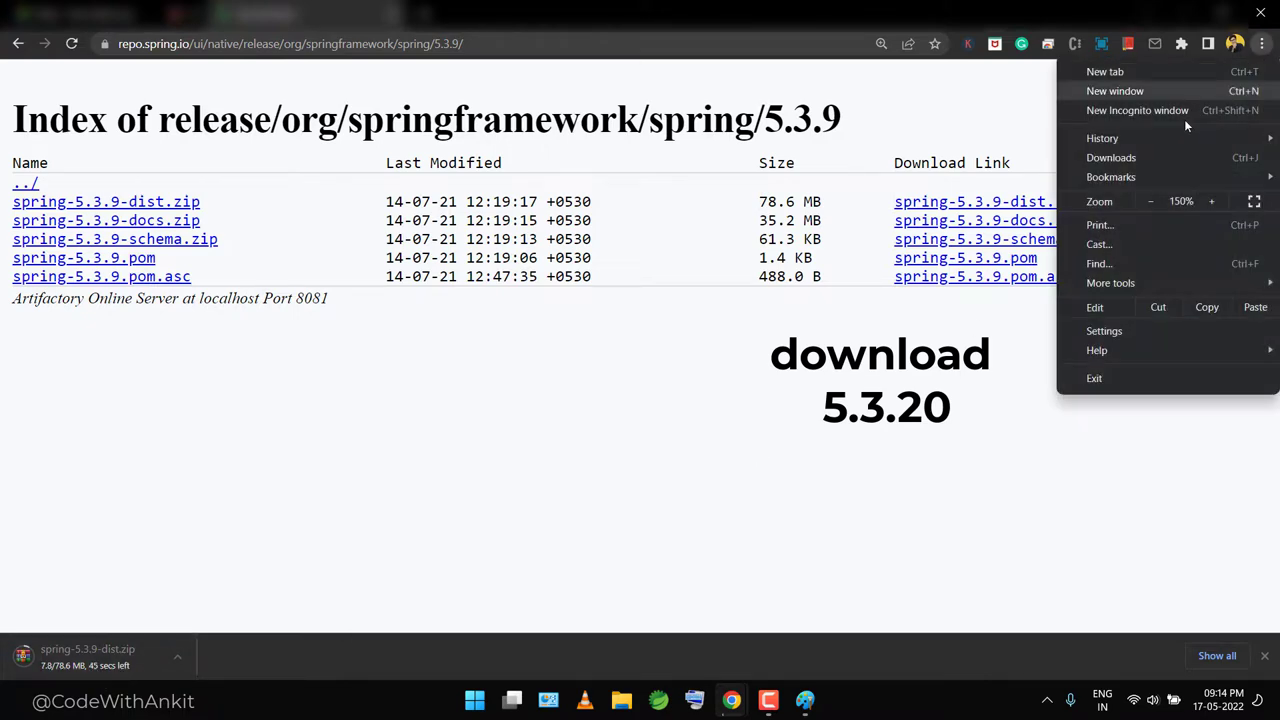
left_click(1146, 157)
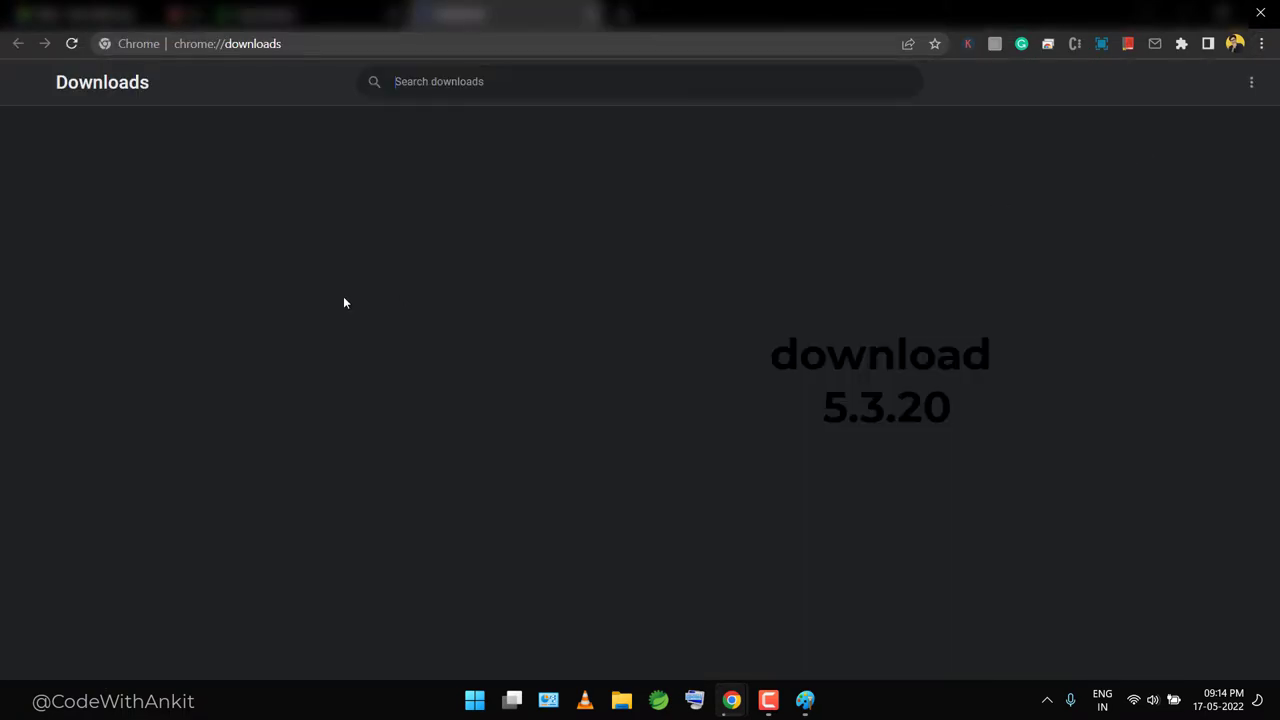
left_click_drag(443, 233, 686, 232)
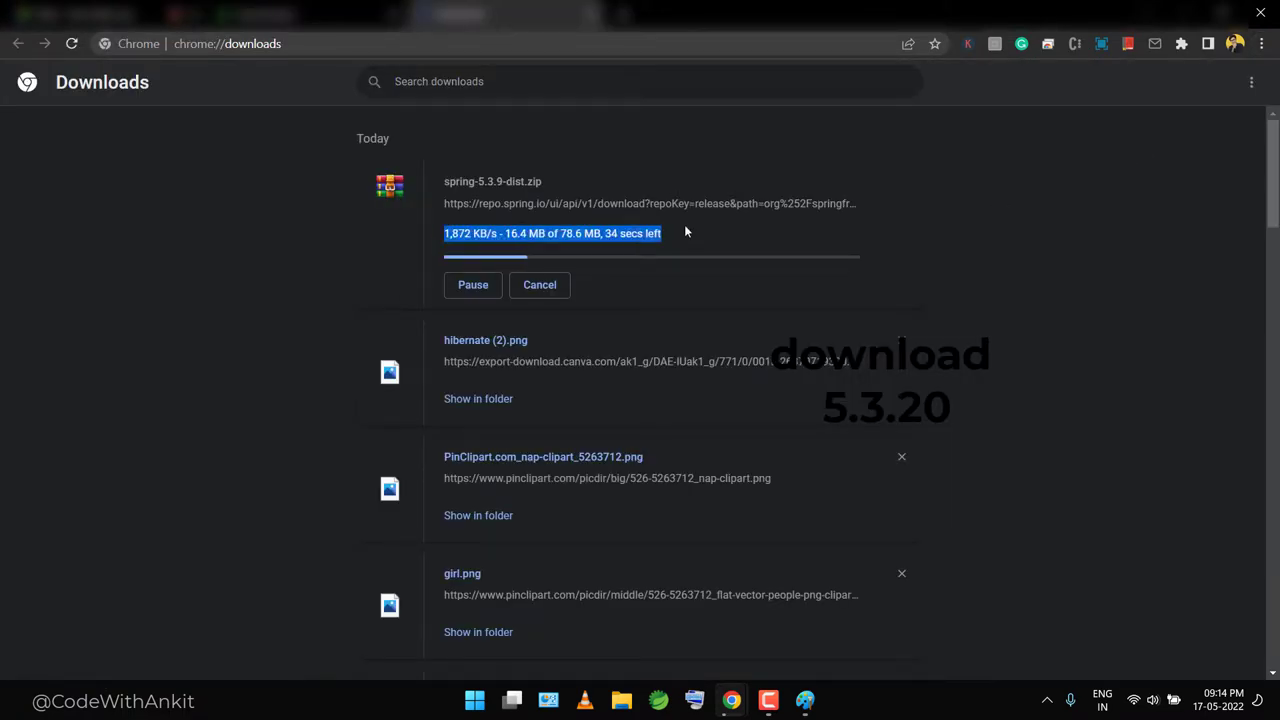
- Launch Spring Tool Suite 4
key("super")
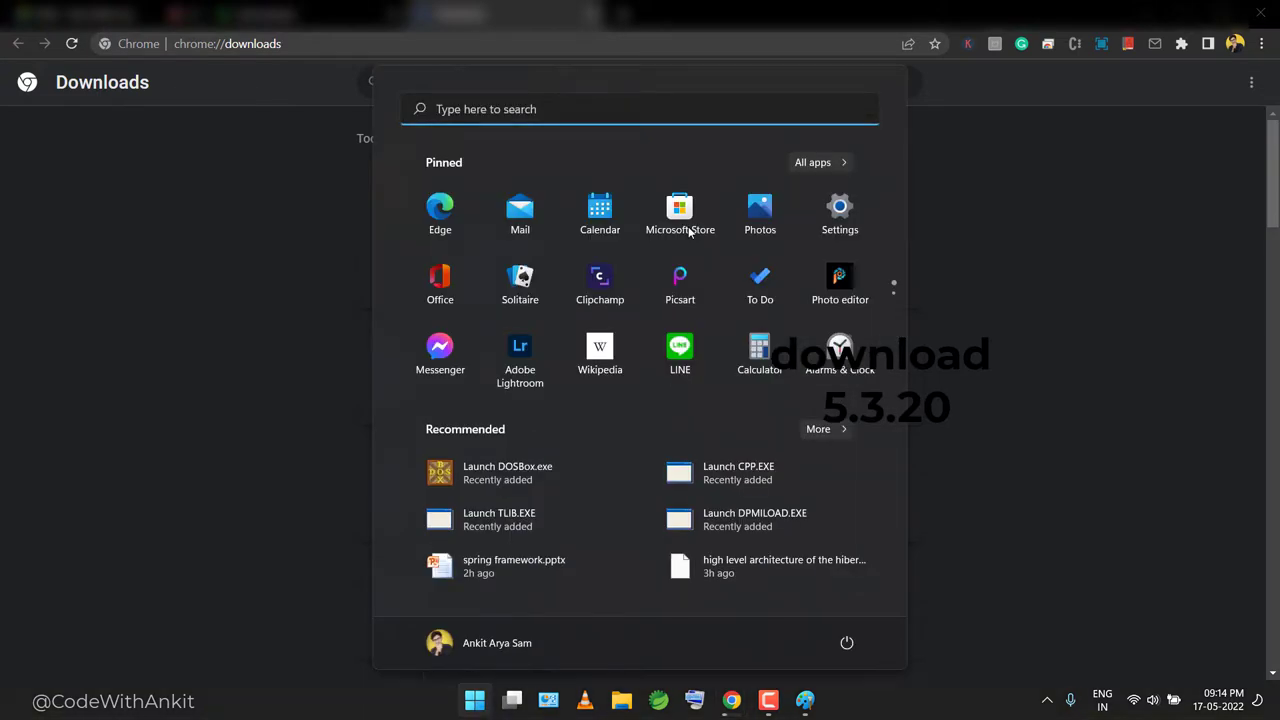
type("spring")
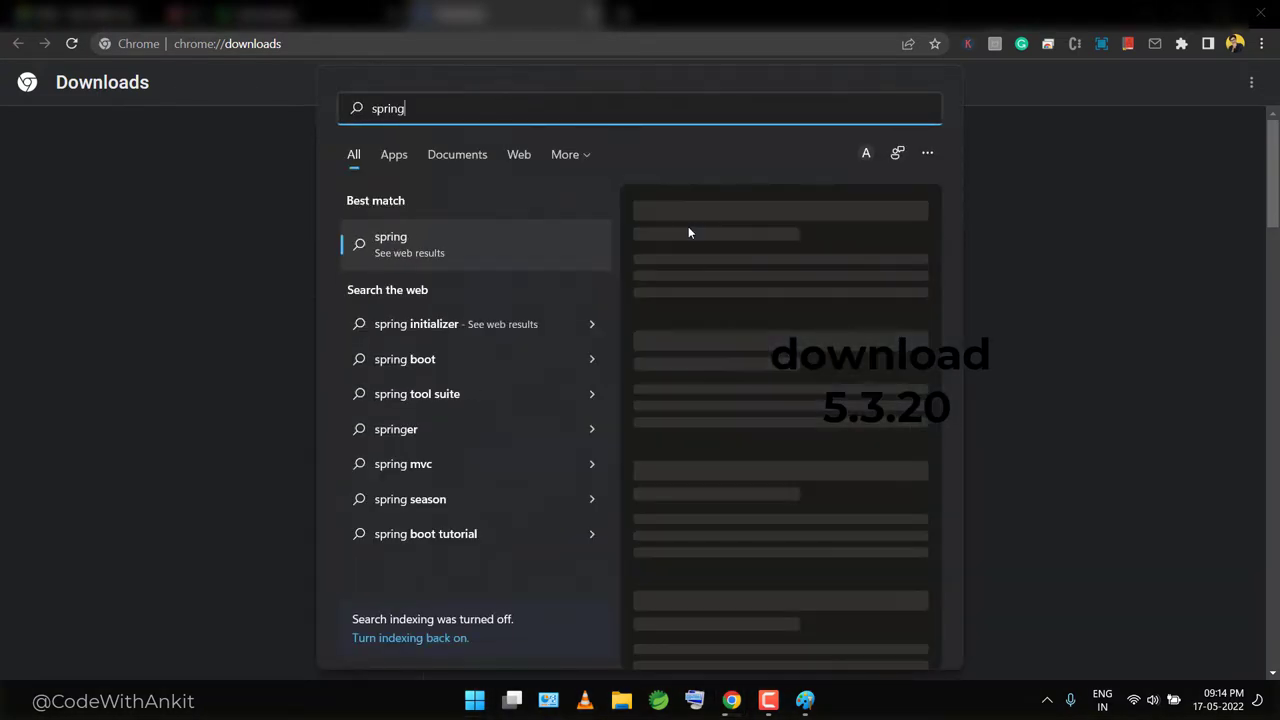
key("Escape")
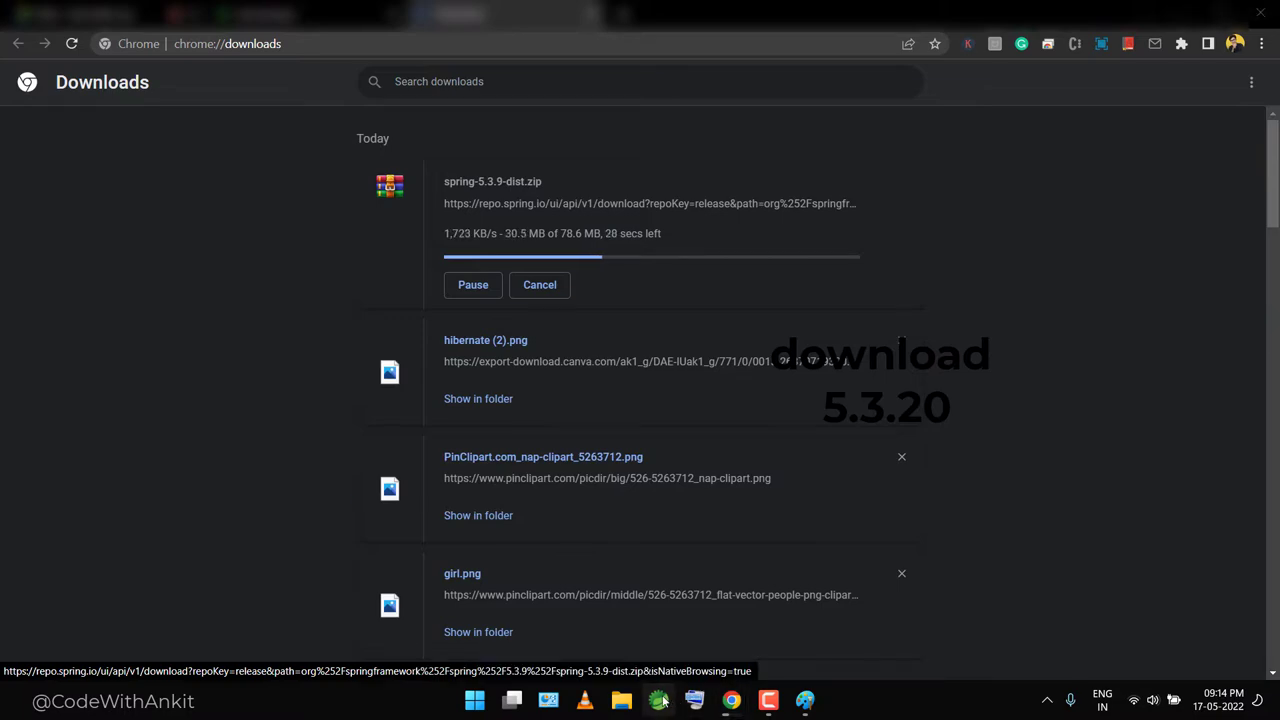
left_click(660, 700)
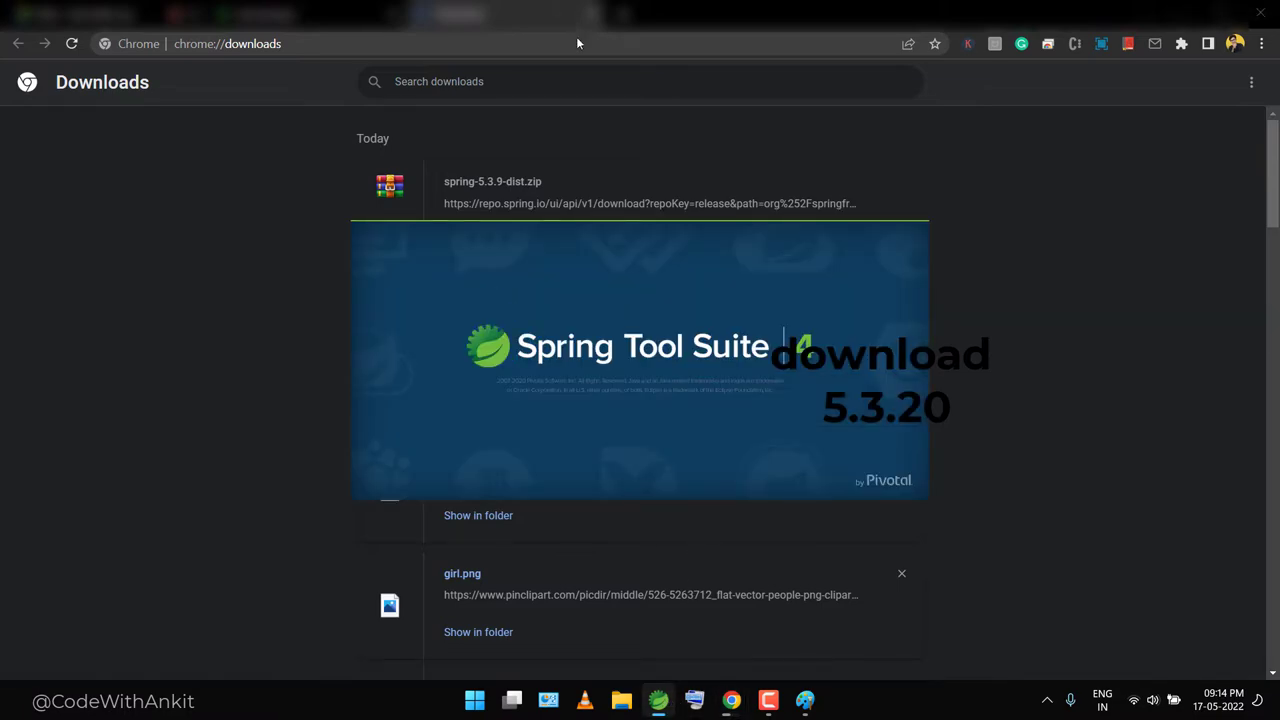
- Search the web for "spring tool suite download" and review the Spring Tools 4 for Eclipse download options on spring.io
left_click(620, 16)
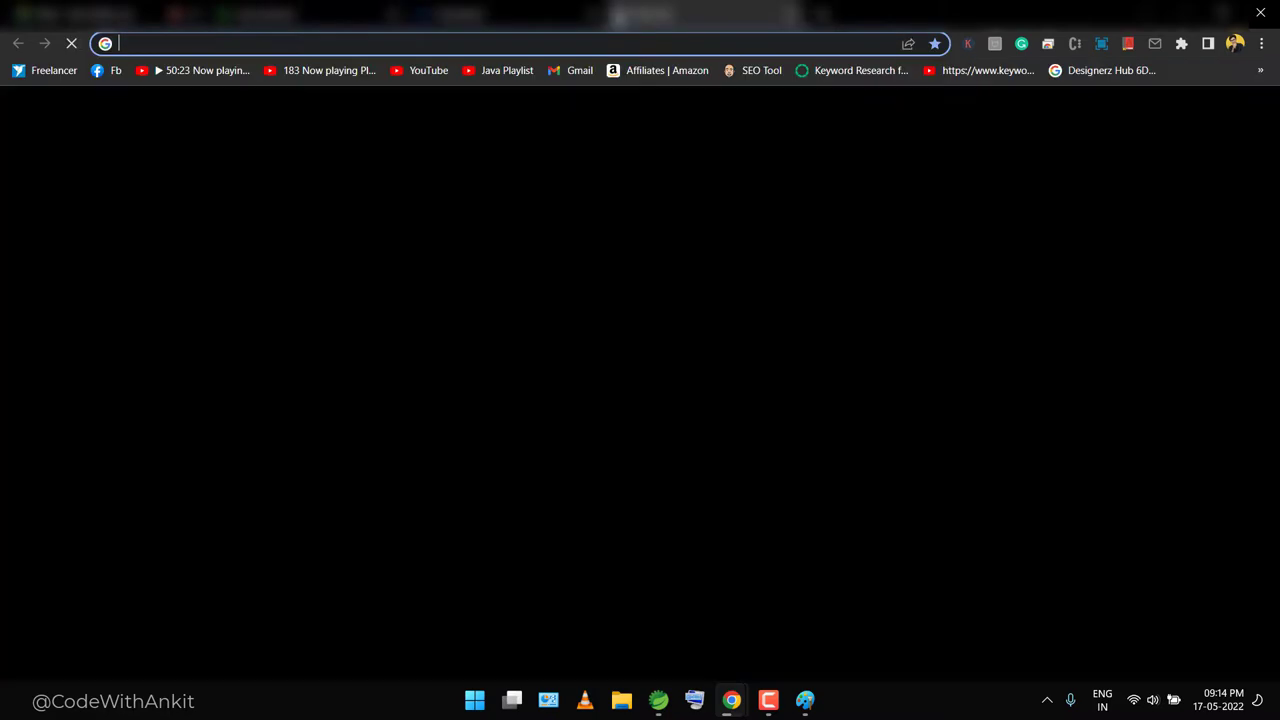
type("spring tool suite download")
key("Return")
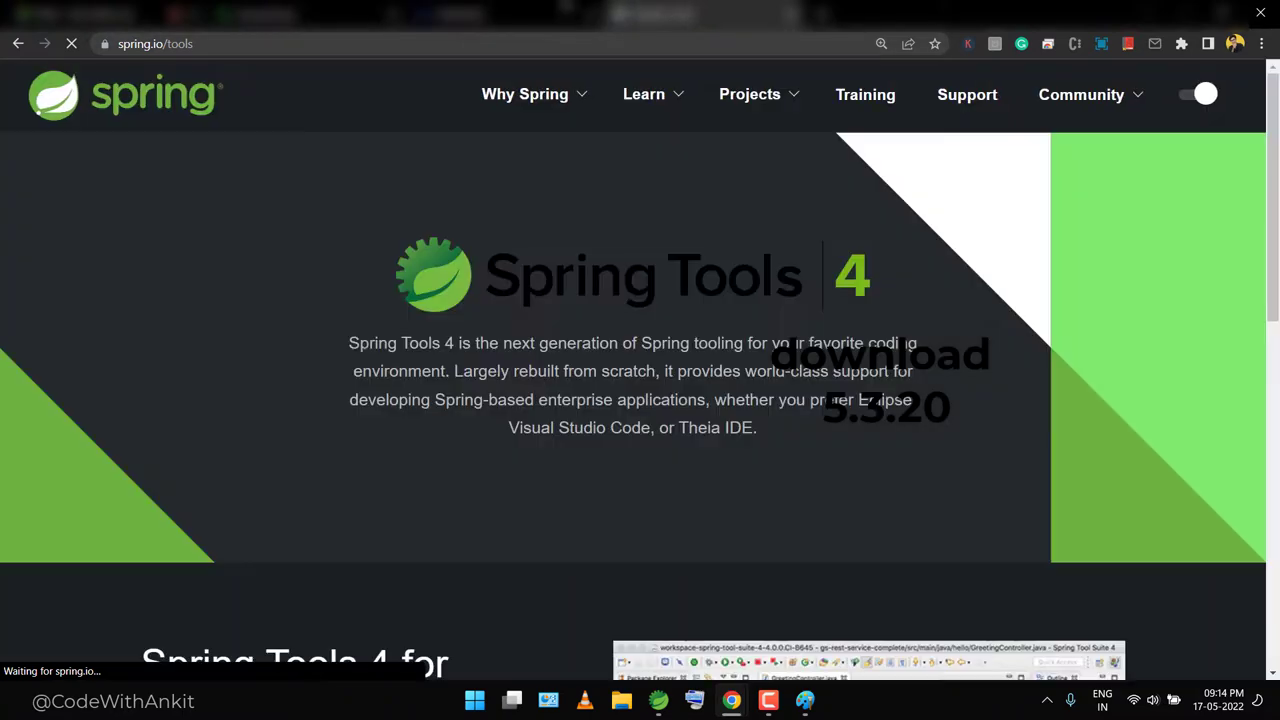
scroll(1265, 343, "down", 5)
scroll(1265, 343, "down", 5)
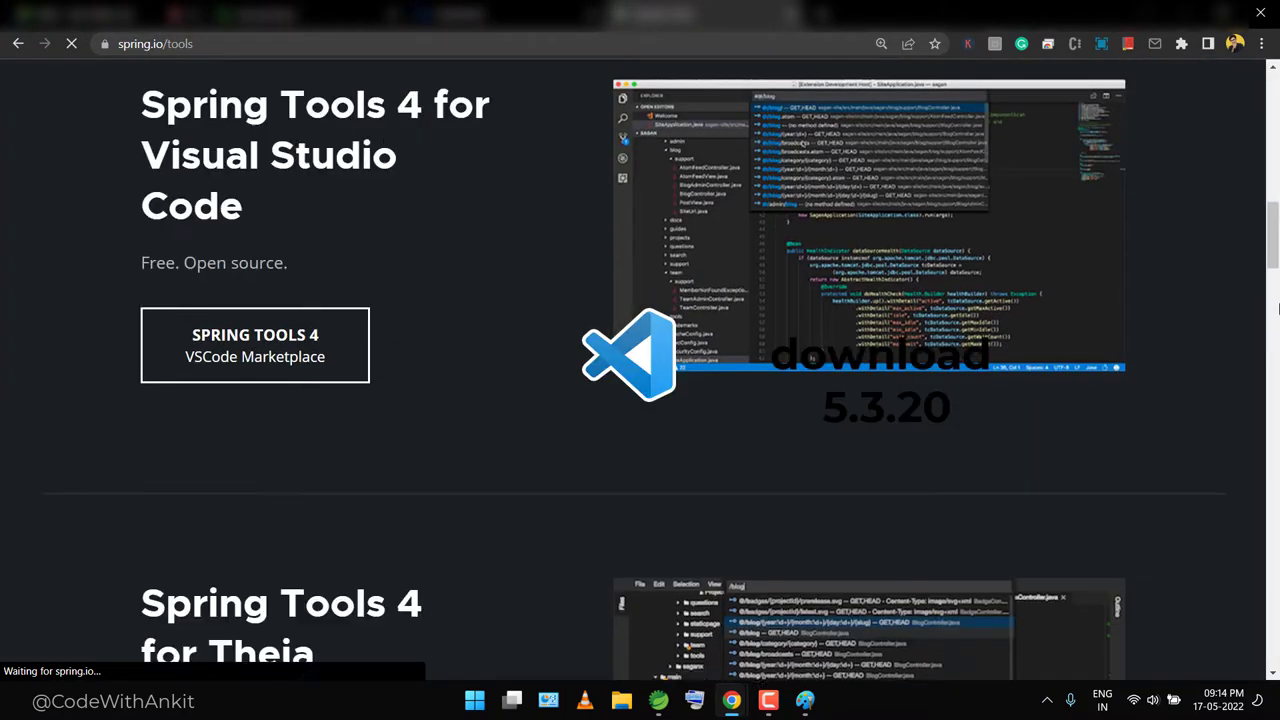
scroll(1265, 343, "up", 4)
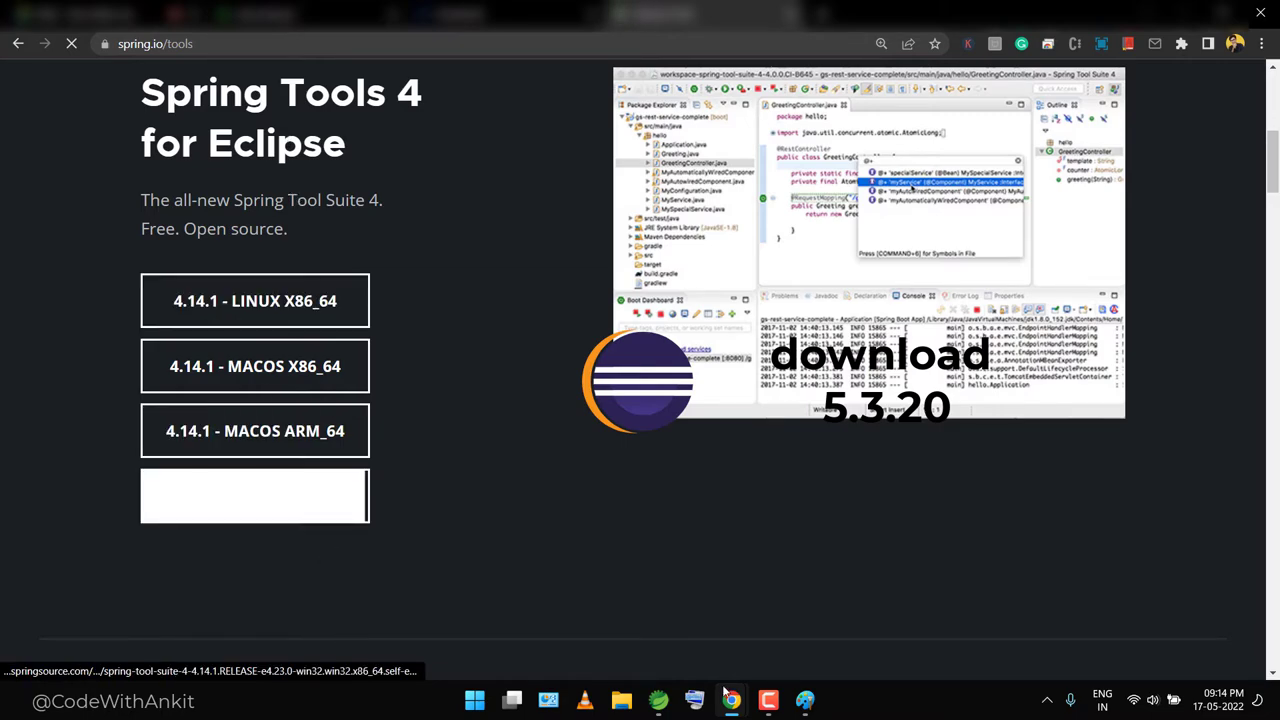
left_click(805, 700)
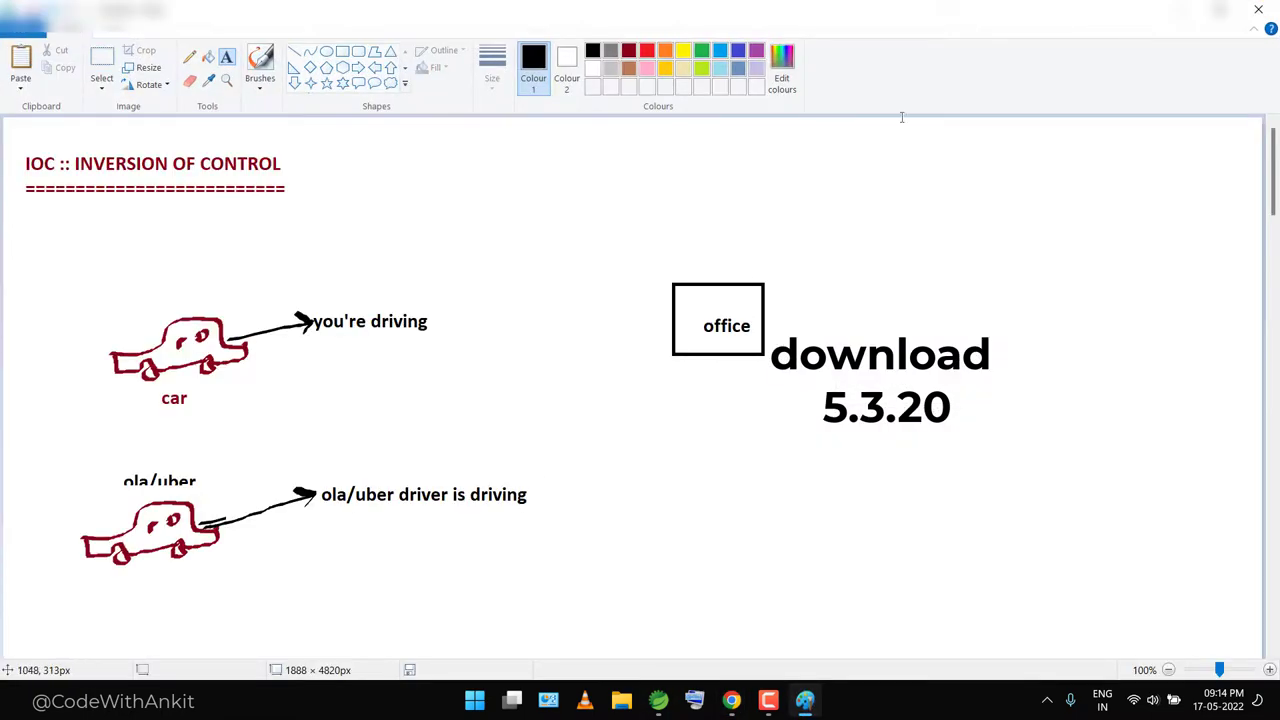
left_click(1180, 9)
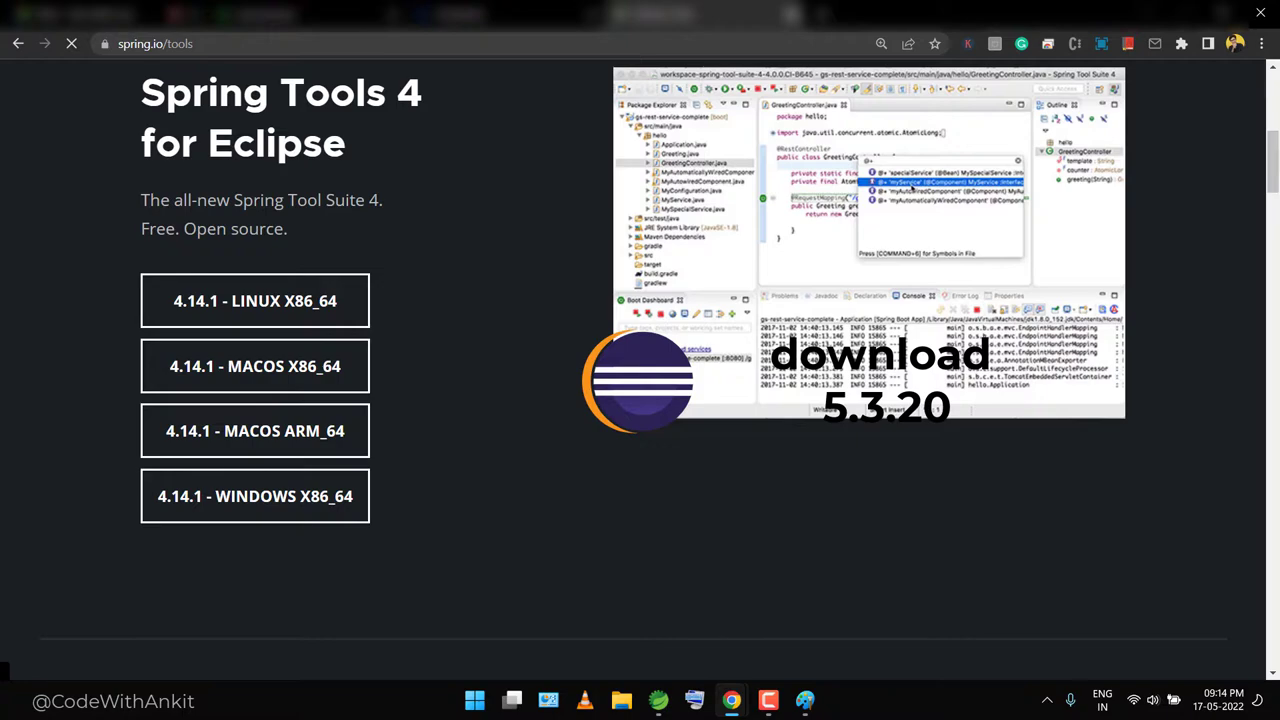
left_click(792, 14)
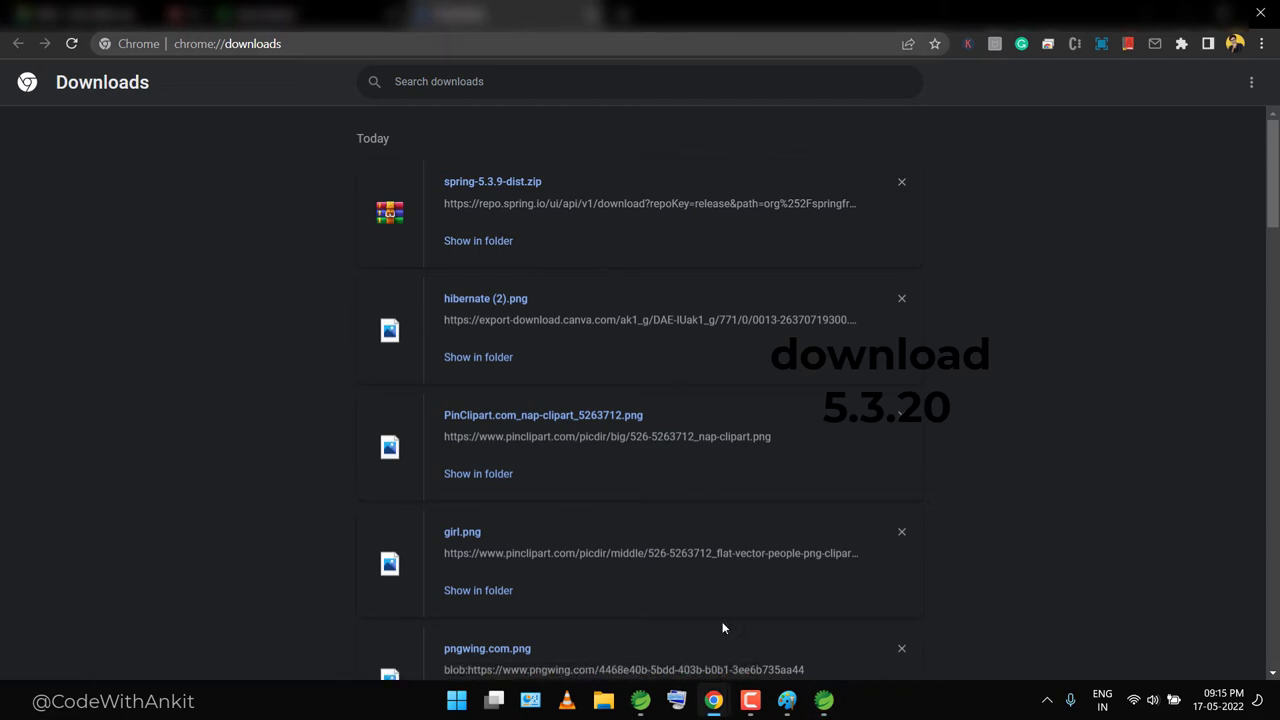
- Switch to the Spring Tool Suite launcher and set the new workspace folder to E:\9 spring class
left_click(834, 702)
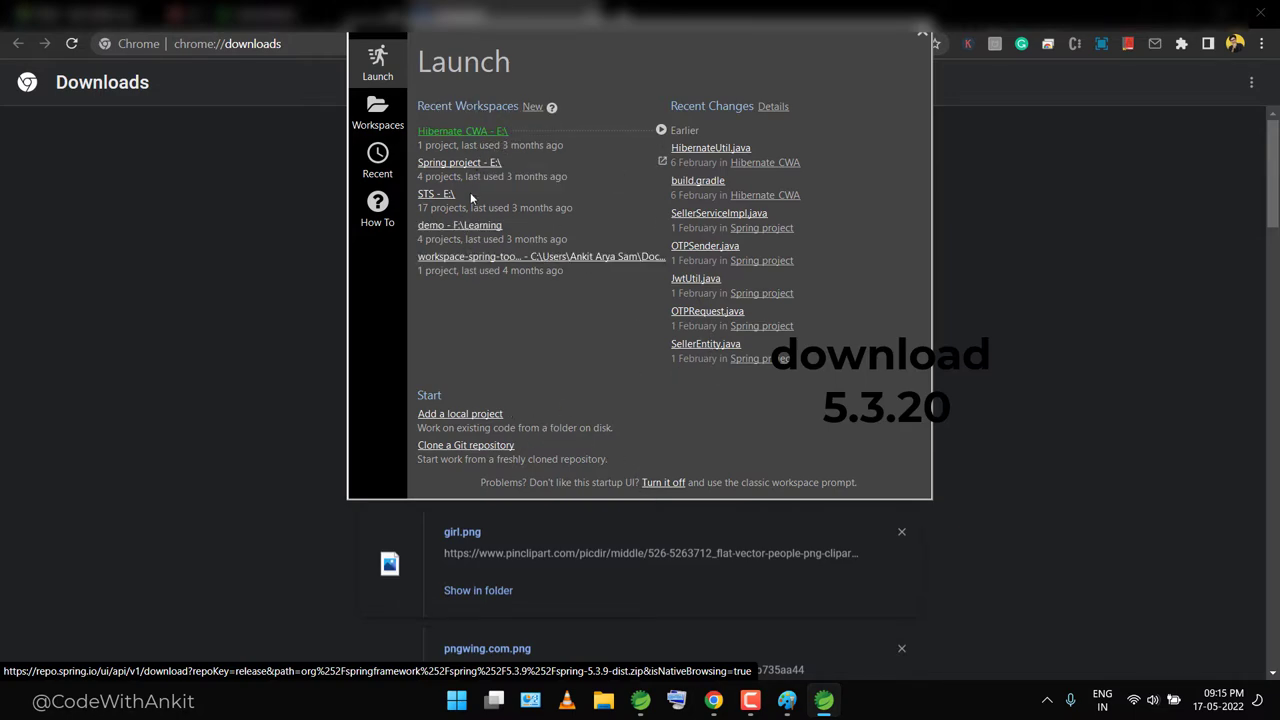
left_click(533, 107)
type("E:\\\\")
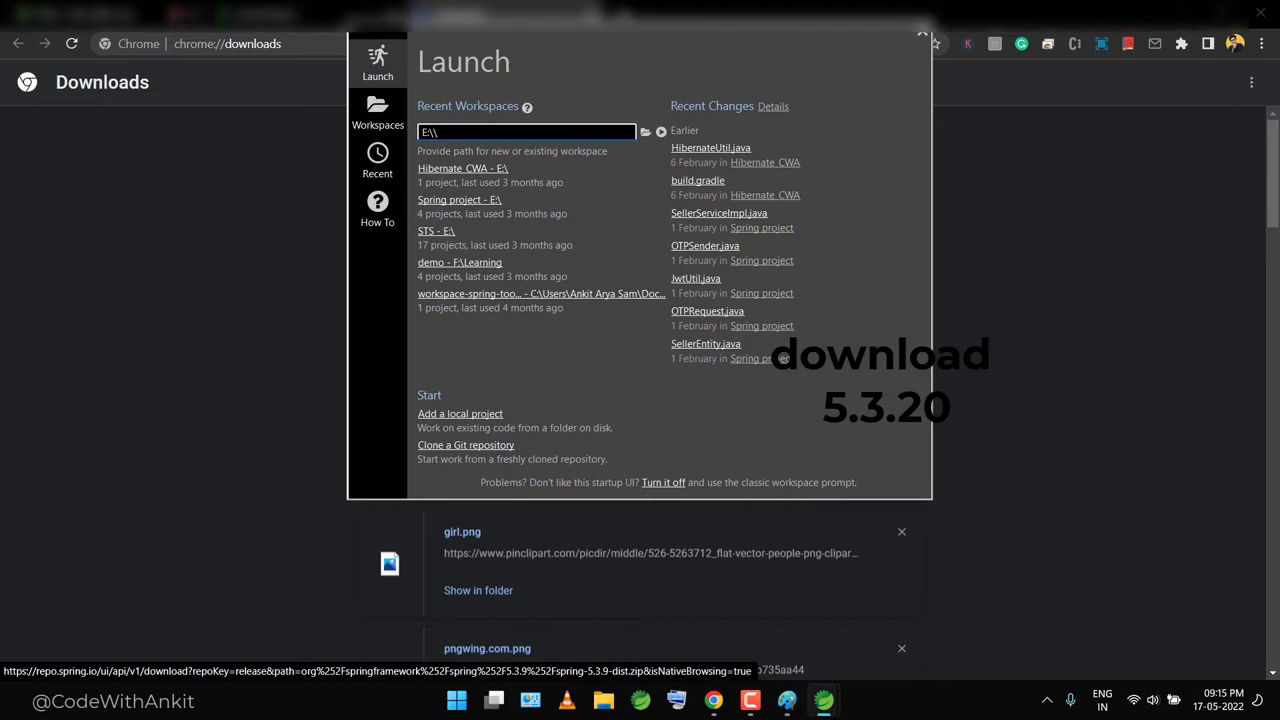
left_click(645, 132)
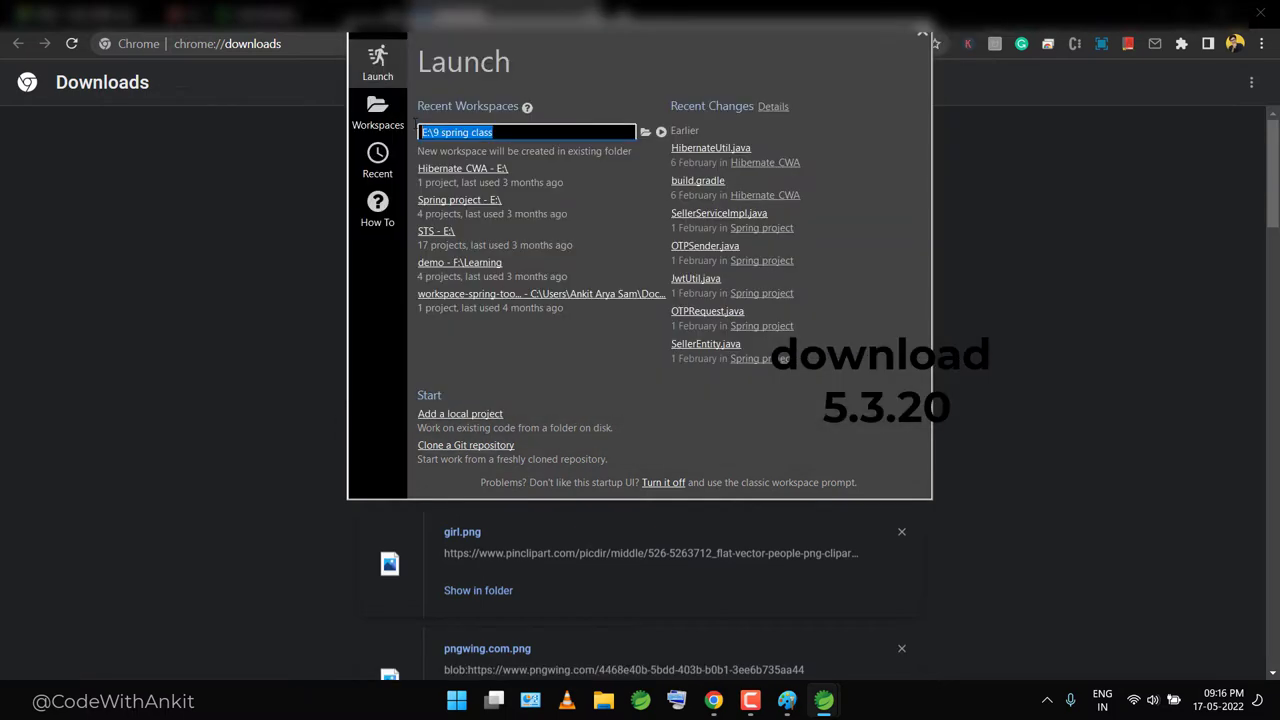
left_click(480, 134)
left_click_drag(493, 132, 421, 132)
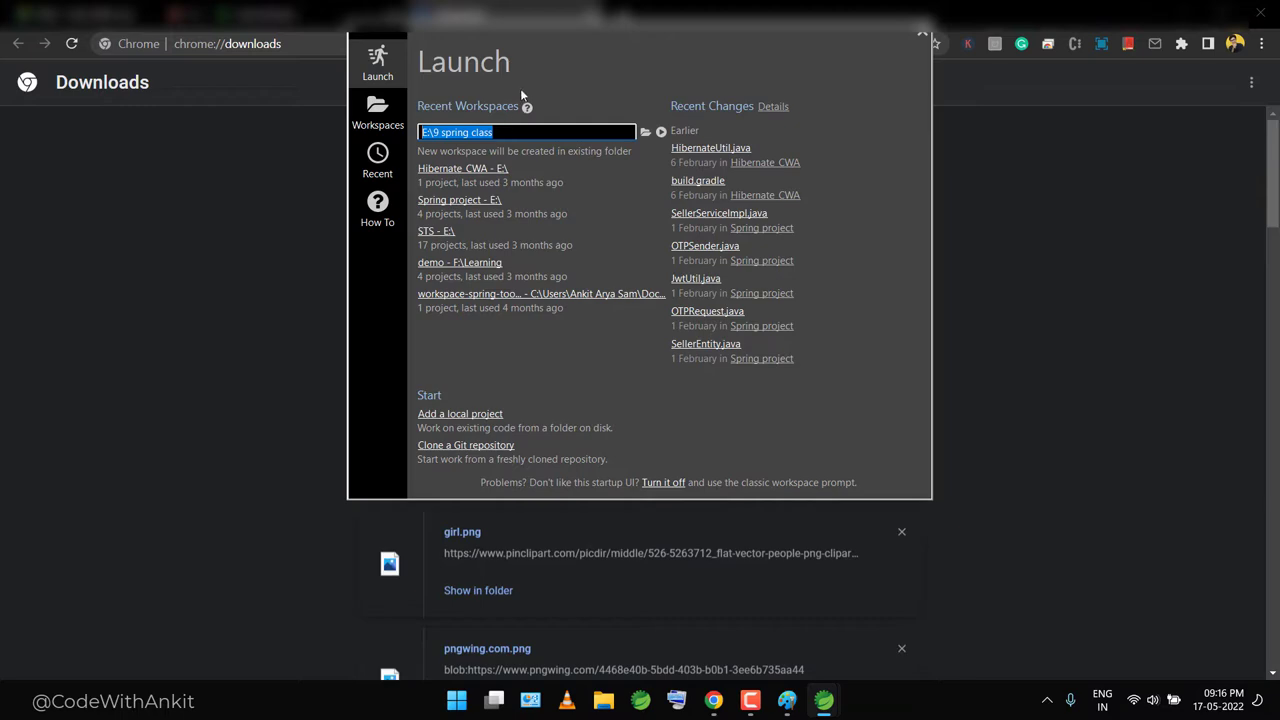
left_click(634, 91)
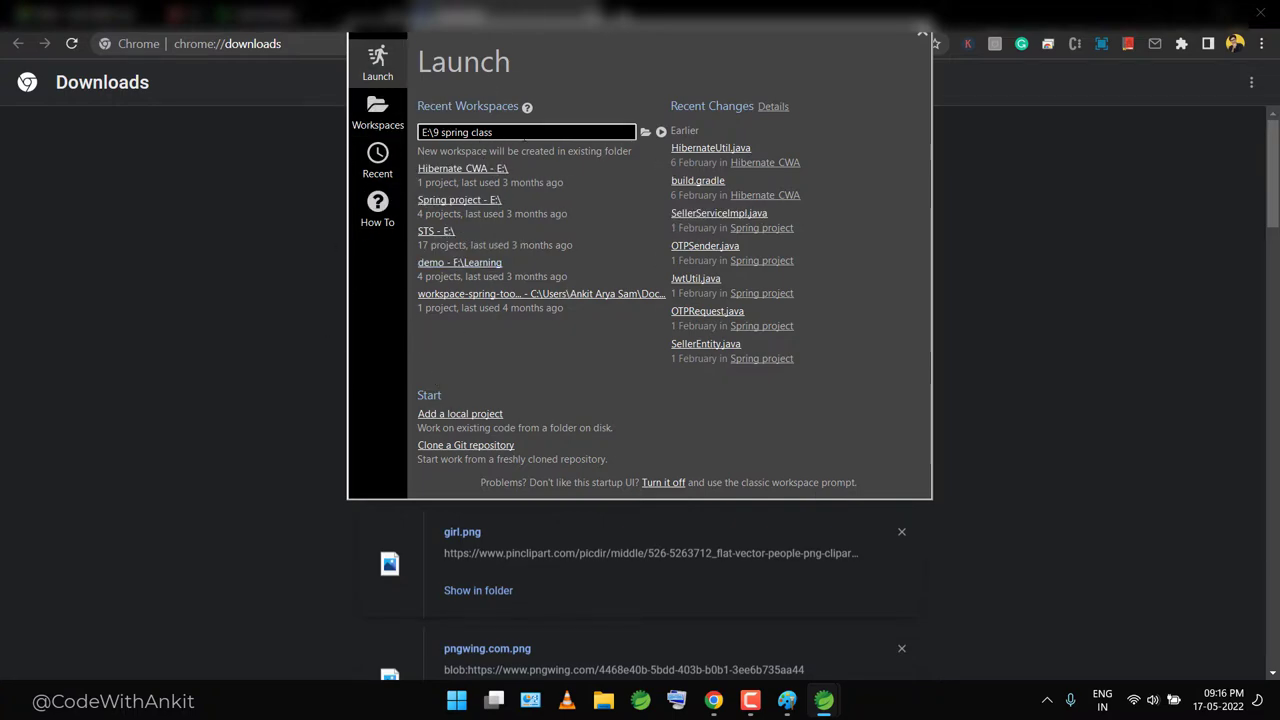
left_click_drag(466, 40, 457, 72)
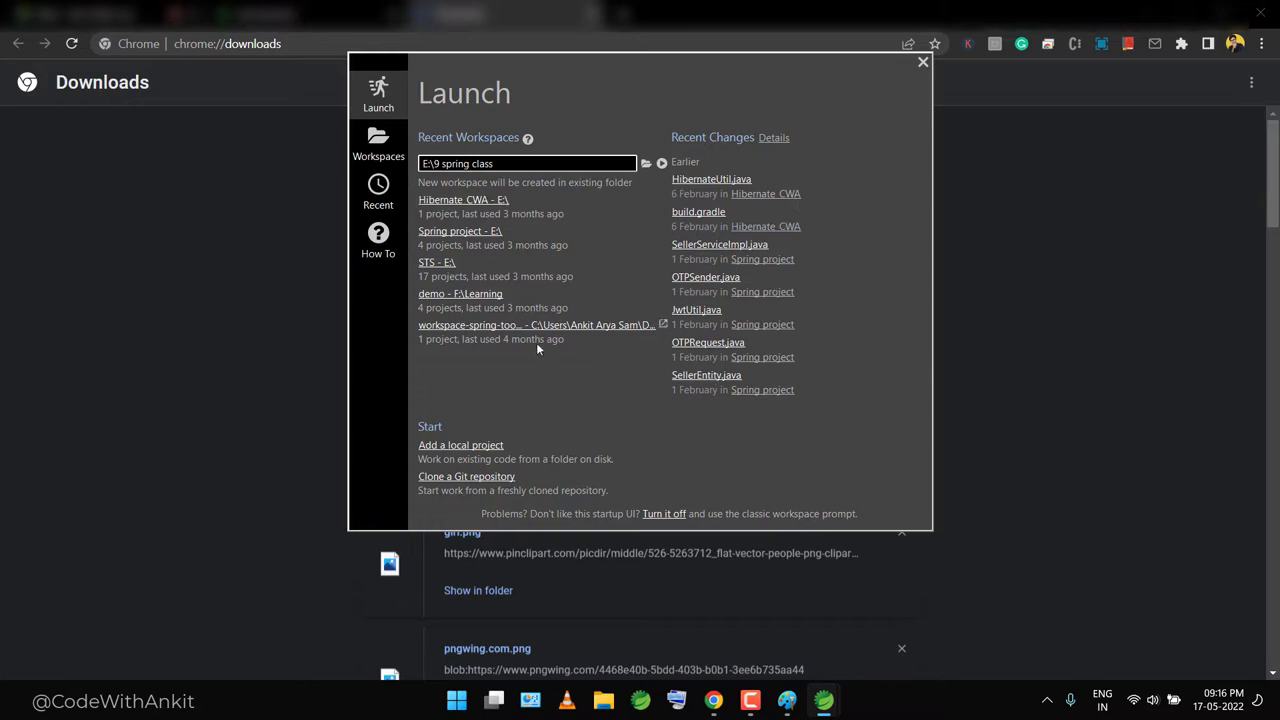
- Review the launcher's list of workspaces and launch the IDE with the E:\9 spring class workspace
left_click(358, 144)
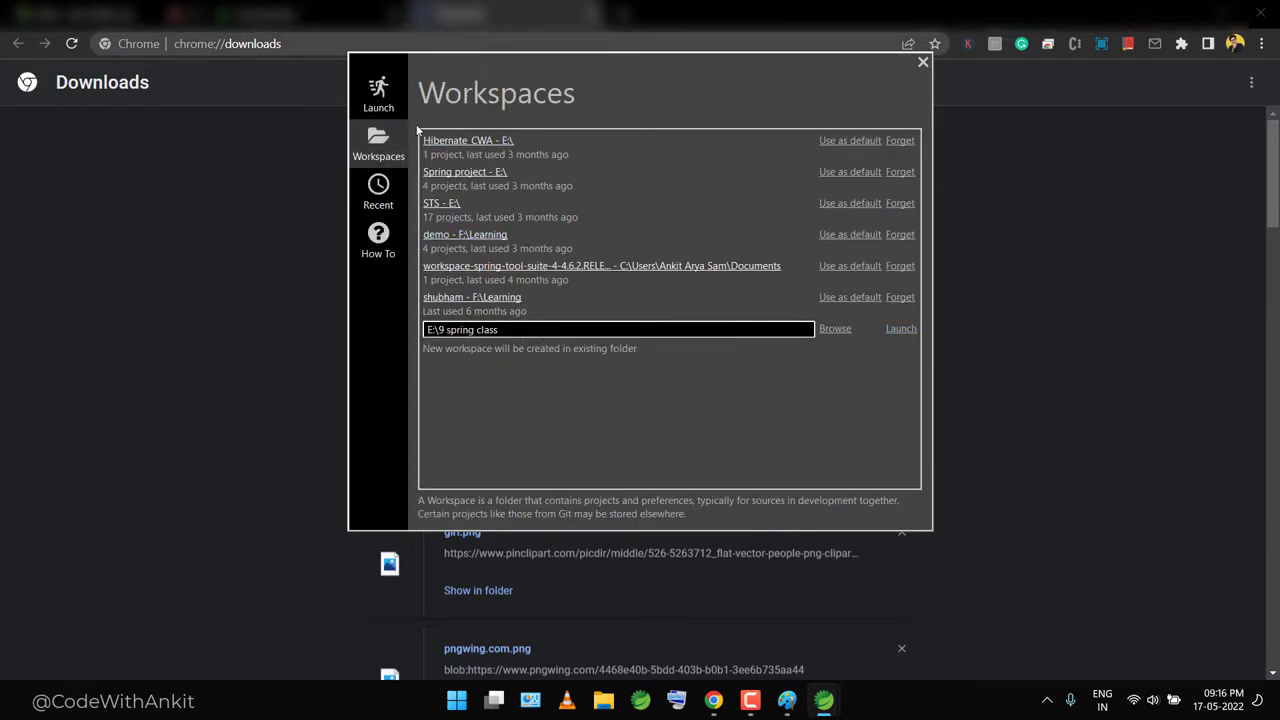
left_click(378, 92)
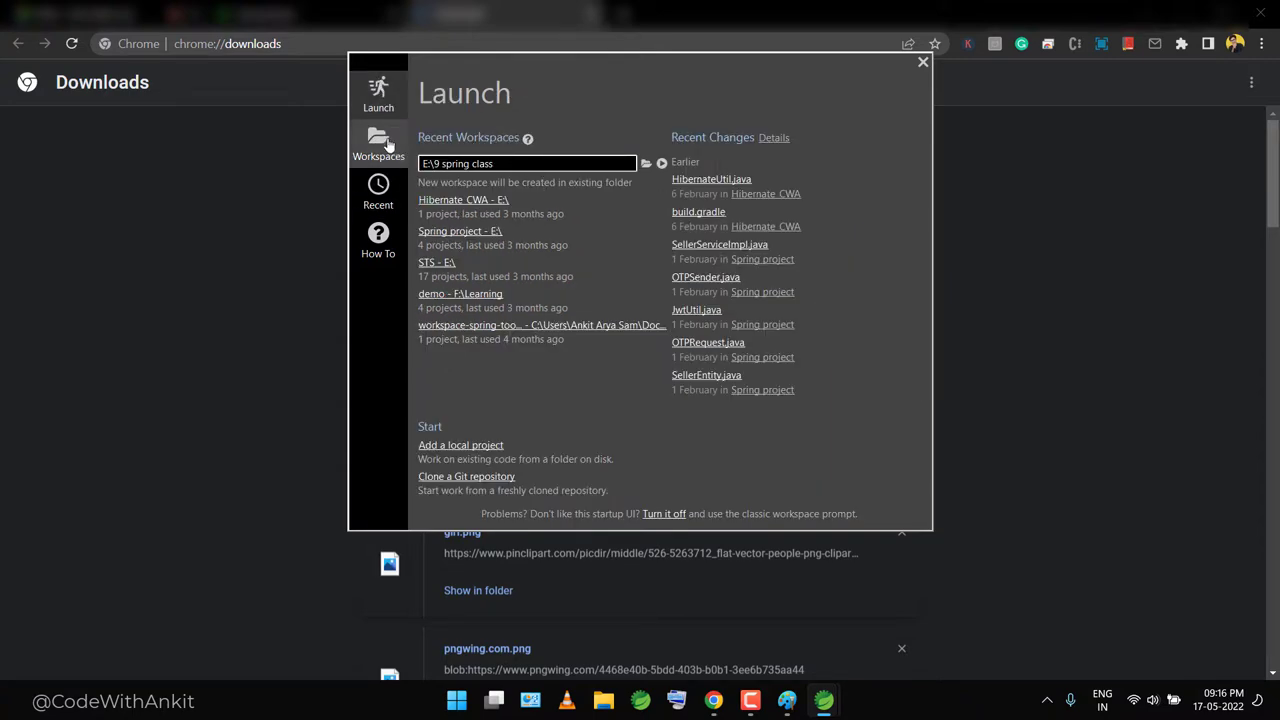
left_click(378, 145)
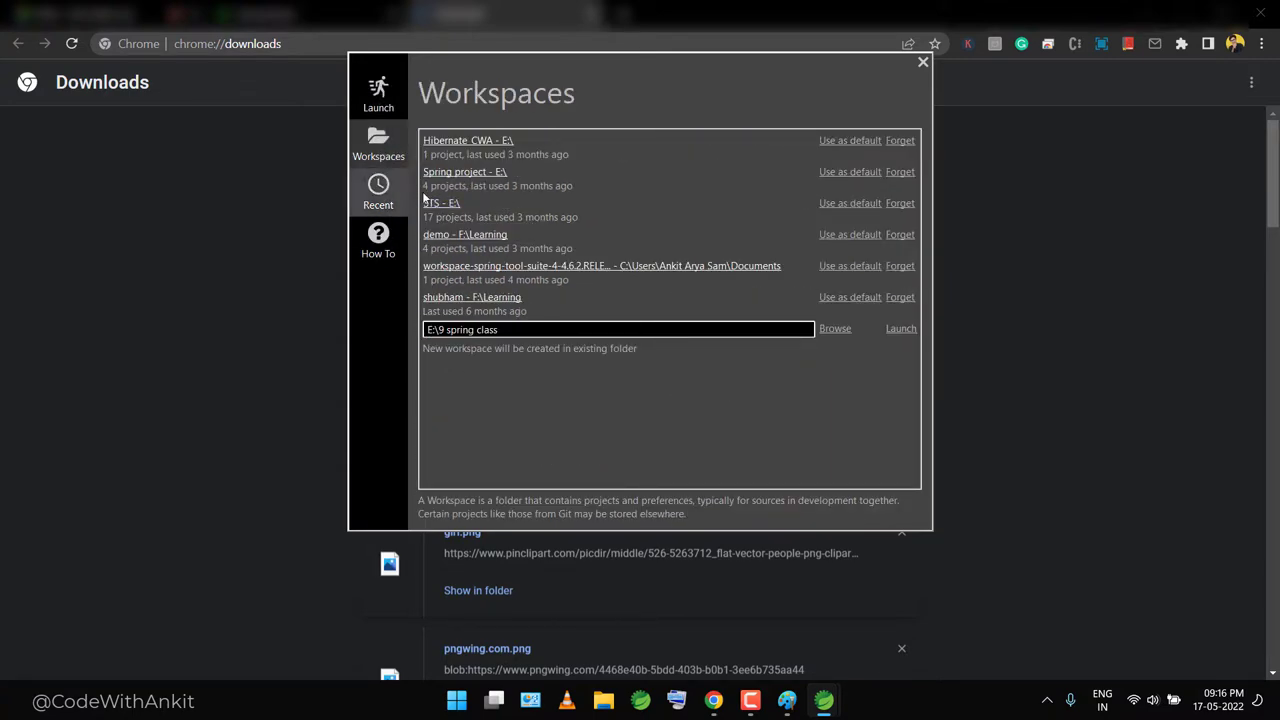
triple_click(460, 329)
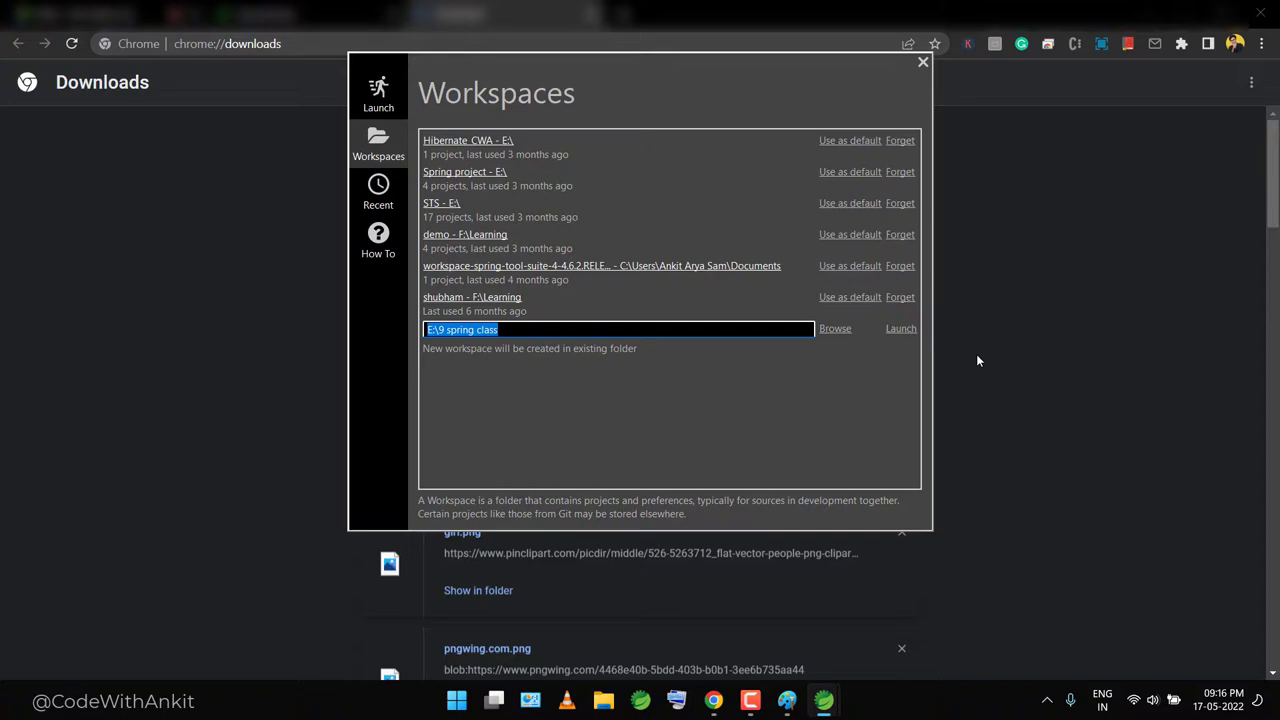
left_click(900, 329)
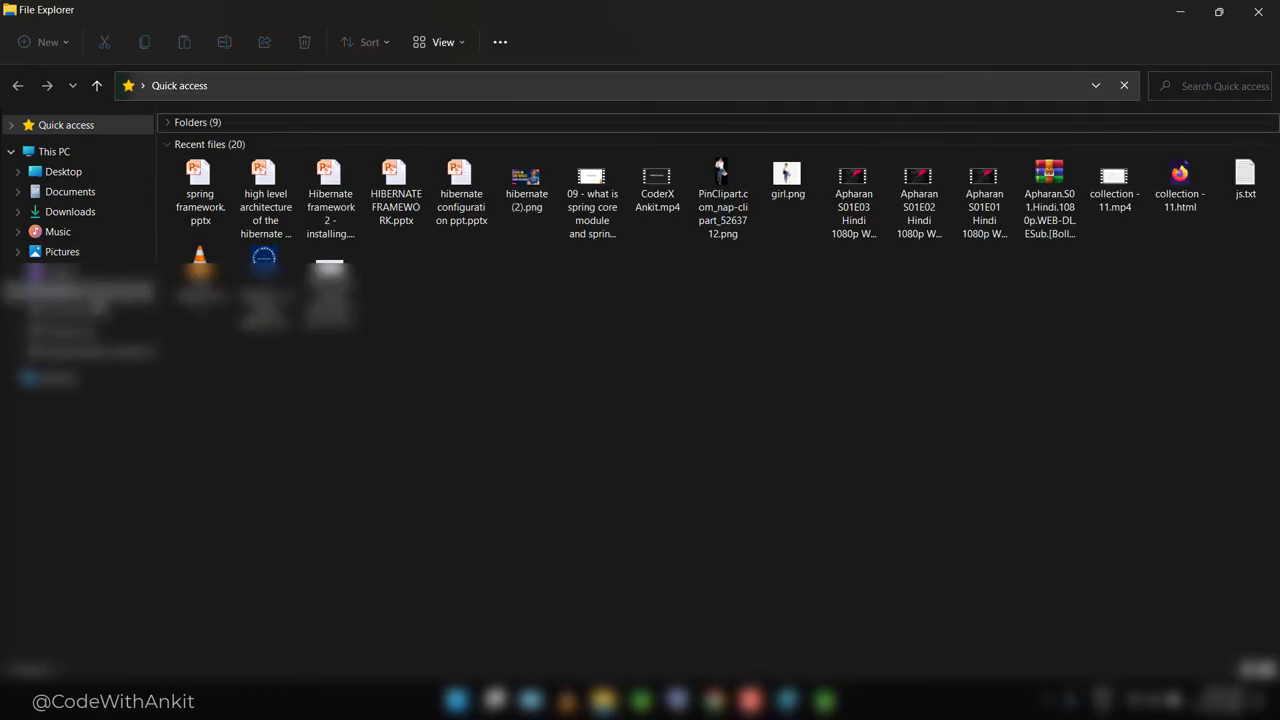
- Copy spring-5.3.9-dist.zip from the Downloads folder into E:\9 spring class using File Explorer
left_click(70, 211)
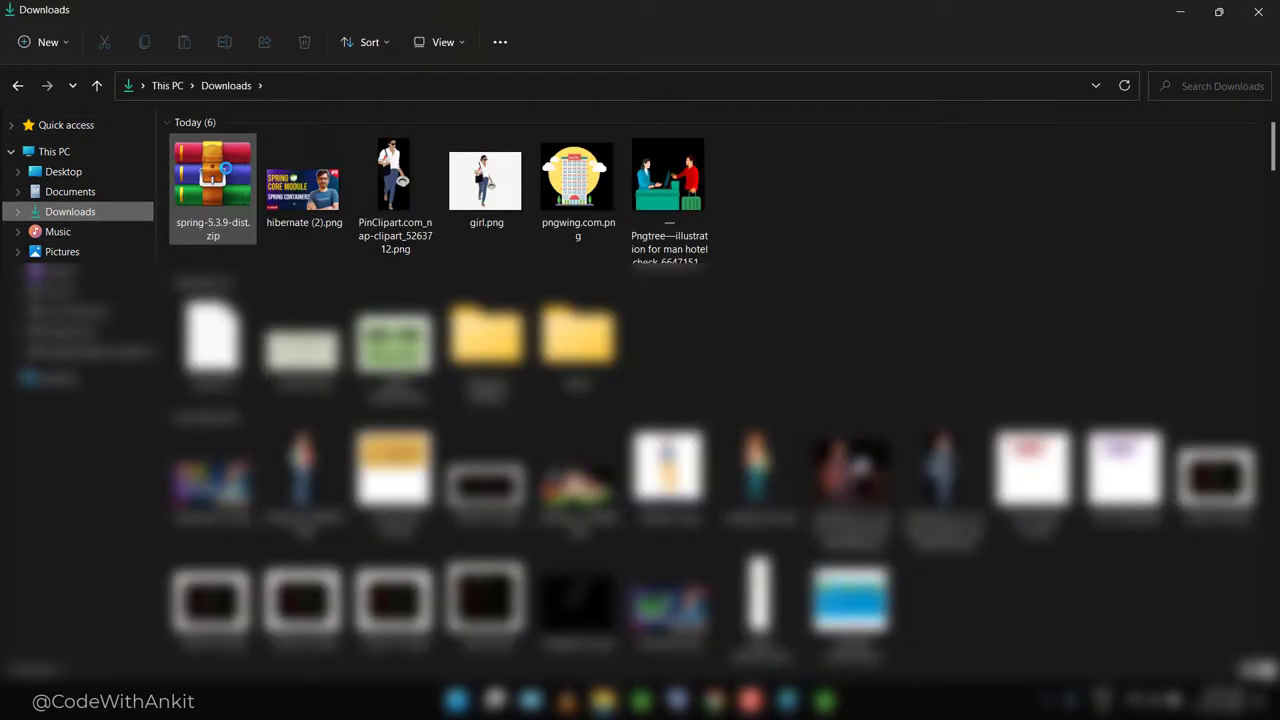
left_click(228, 175)
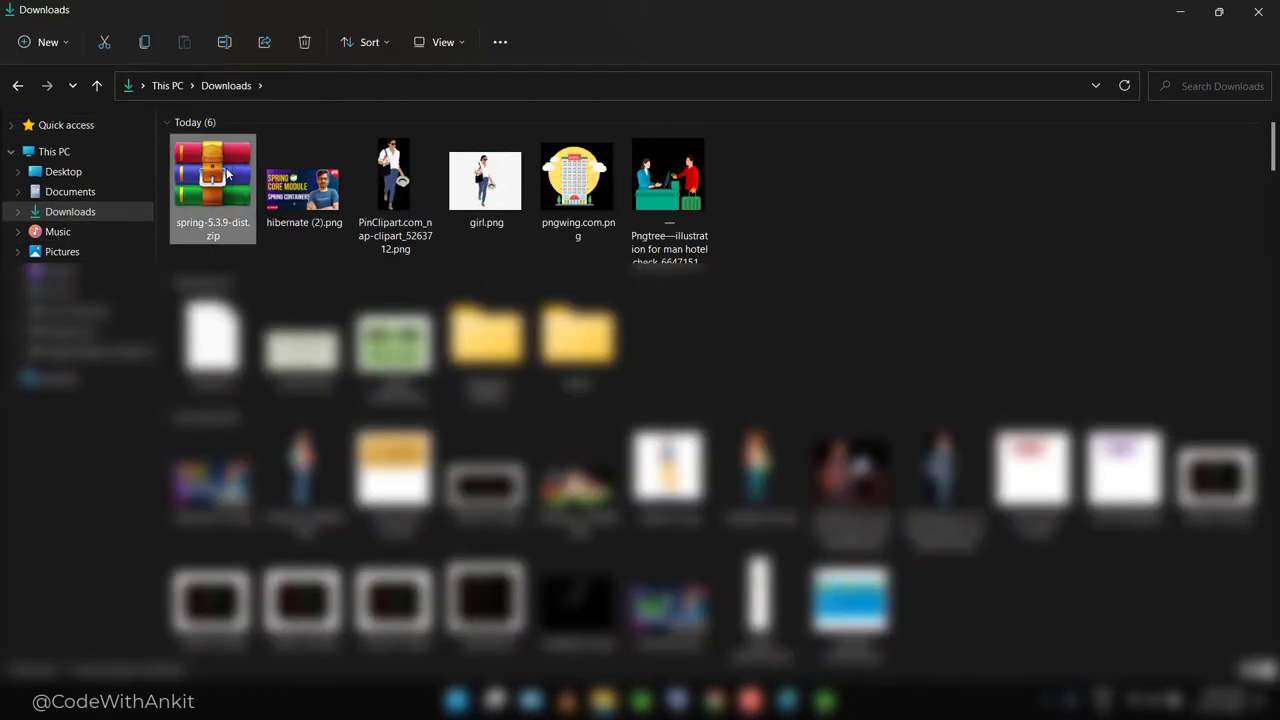
left_click(80, 330)
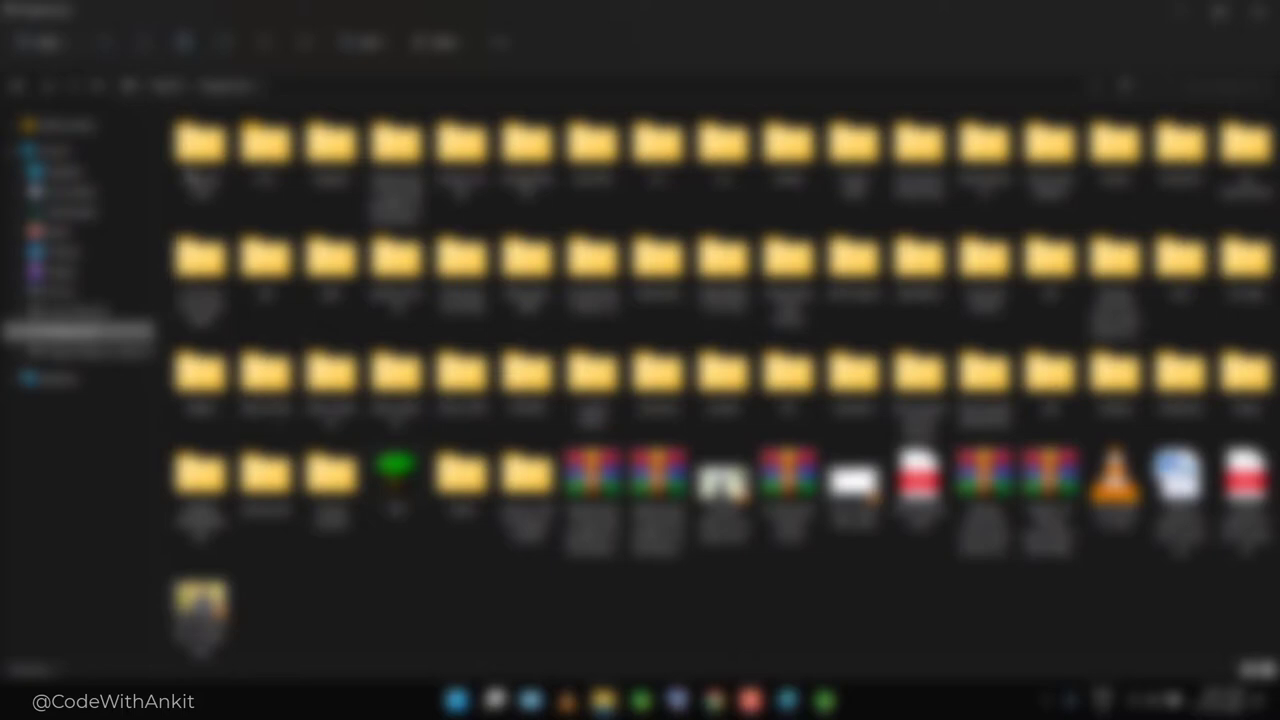
left_click(200, 148)
key("Return")
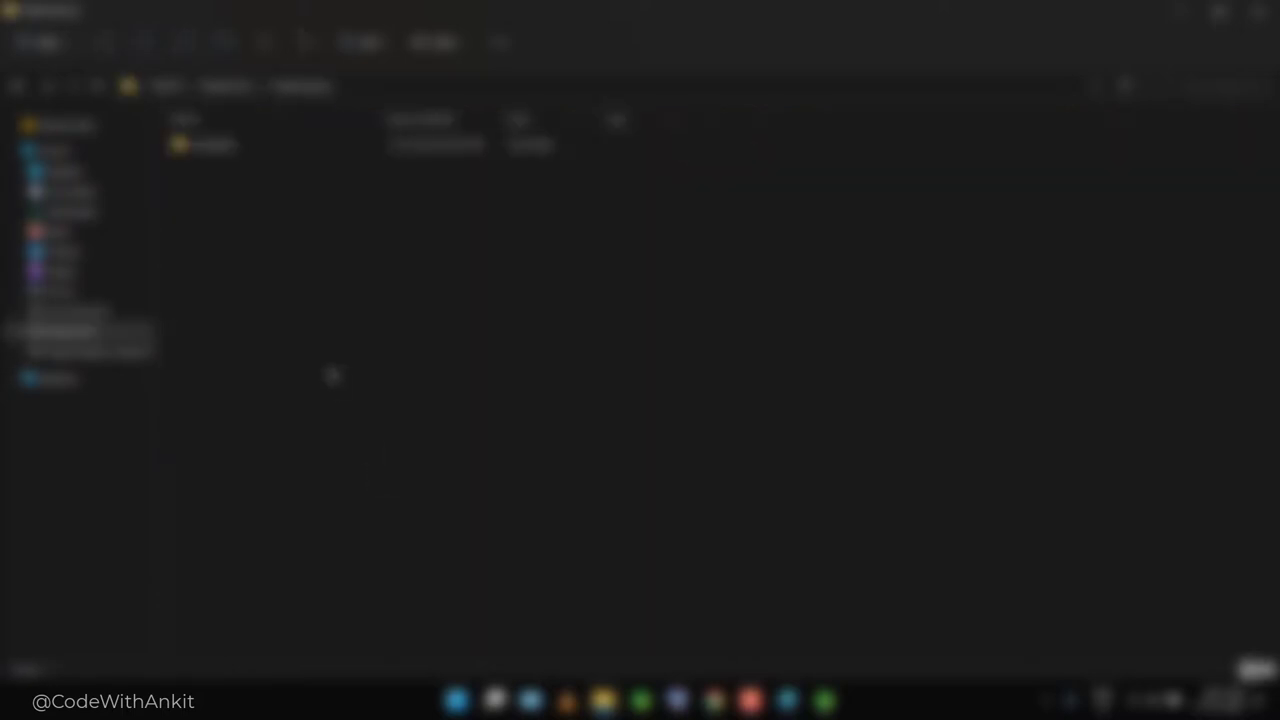
key("ctrl+v")
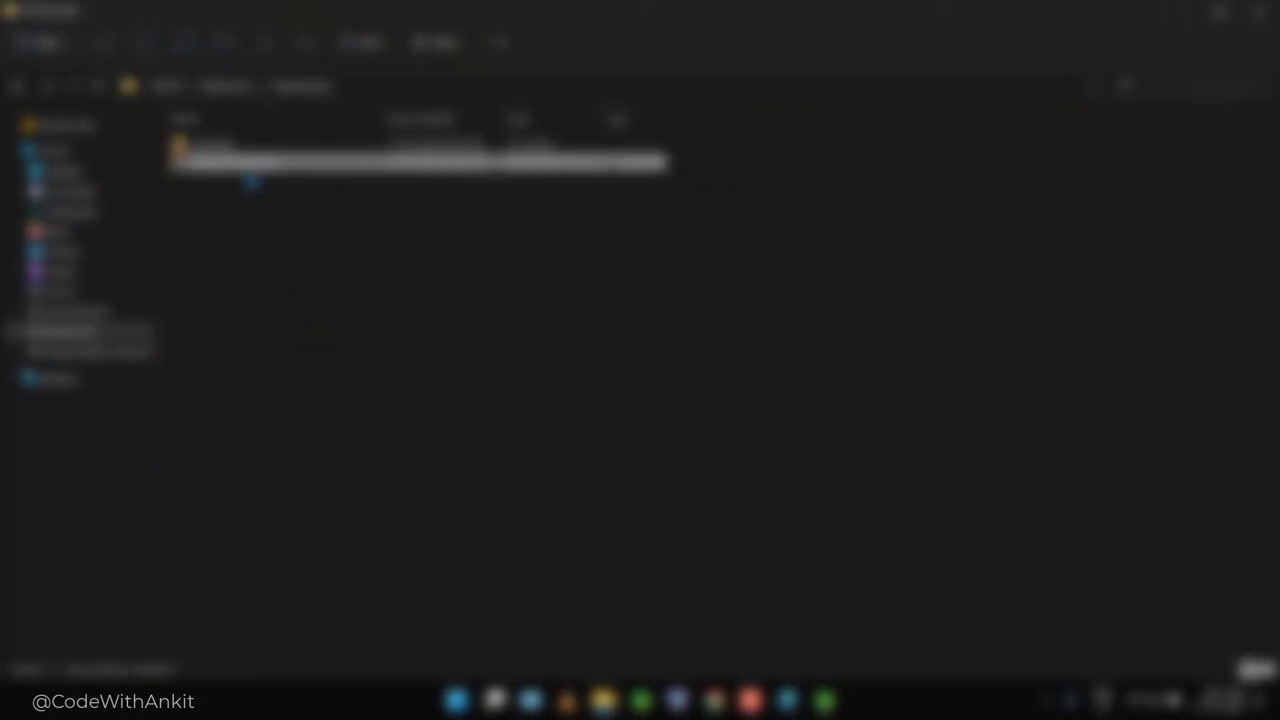
- Extract spring-5.3.9-dist.zip into E:\9 spring class\spring-5.3.9-dist
left_click(233, 183)
left_click(233, 162)
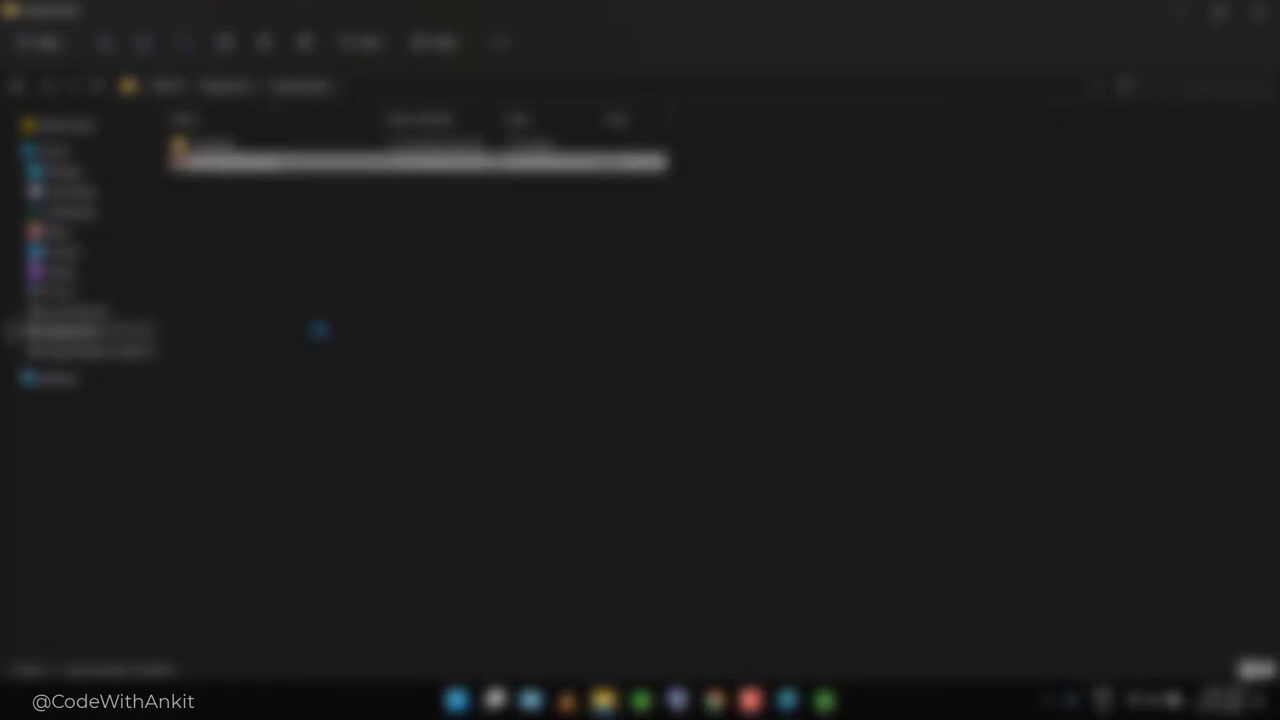
key("shift+F10")
left_click(330, 274)
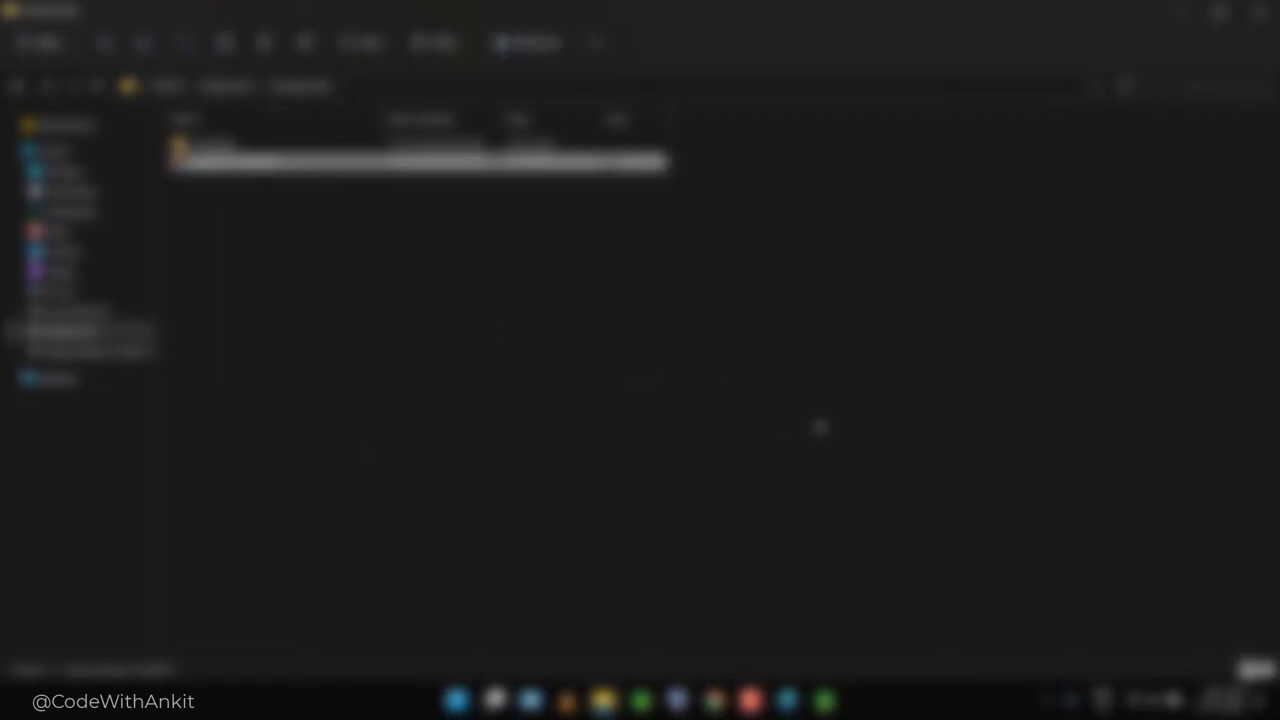
left_click(772, 517)
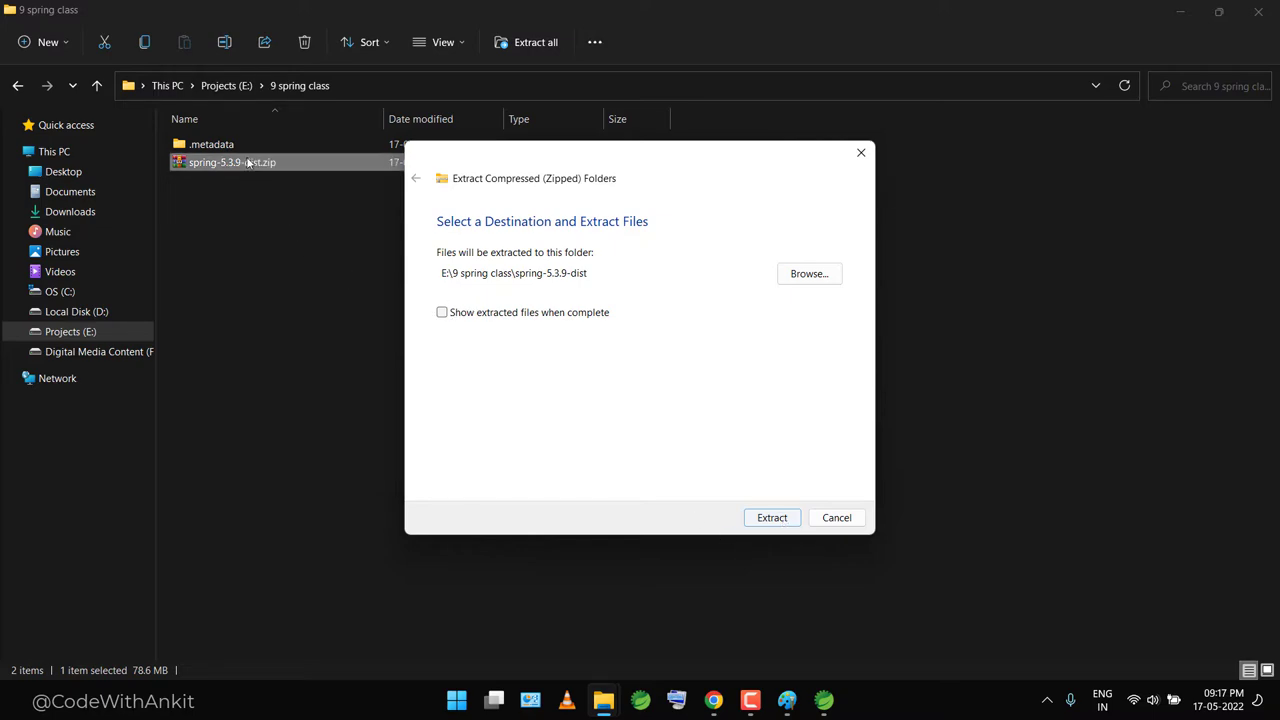
left_click(772, 517)
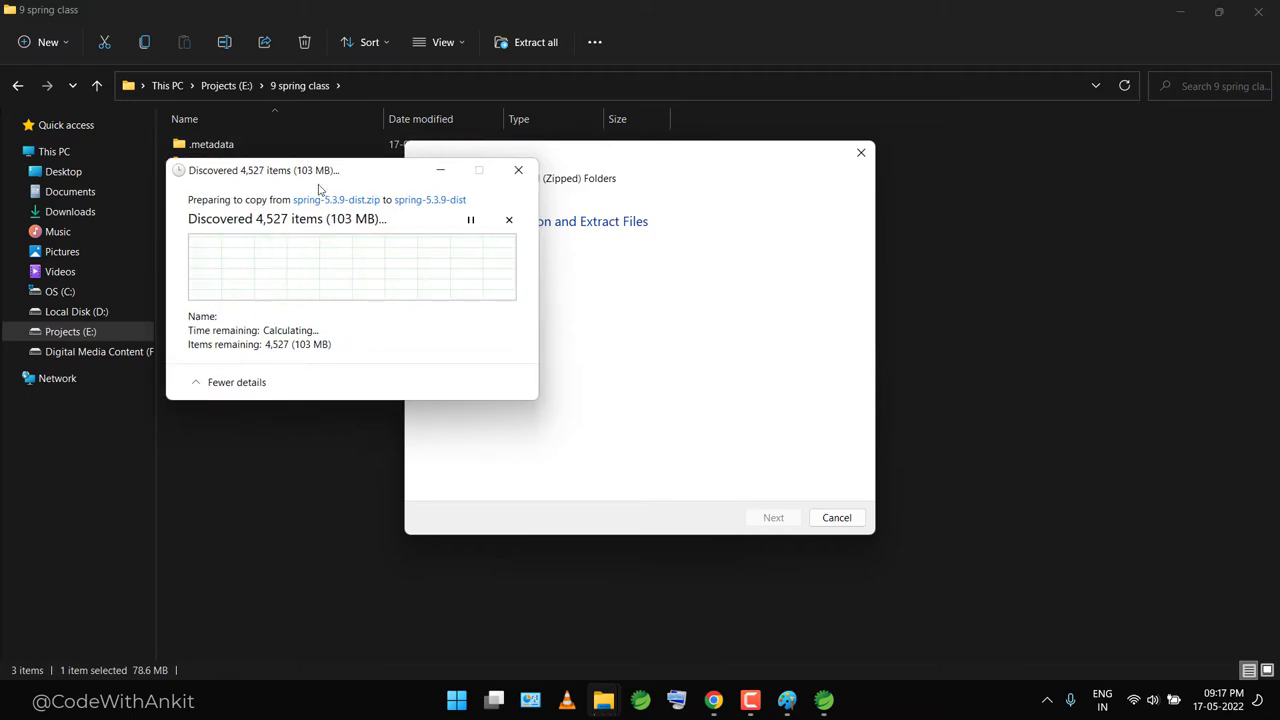
- Switch from the extraction in File Explorer to the Spring Tool Suite launcher and close its extra Launch window
left_click_drag(226, 164, 285, 180)
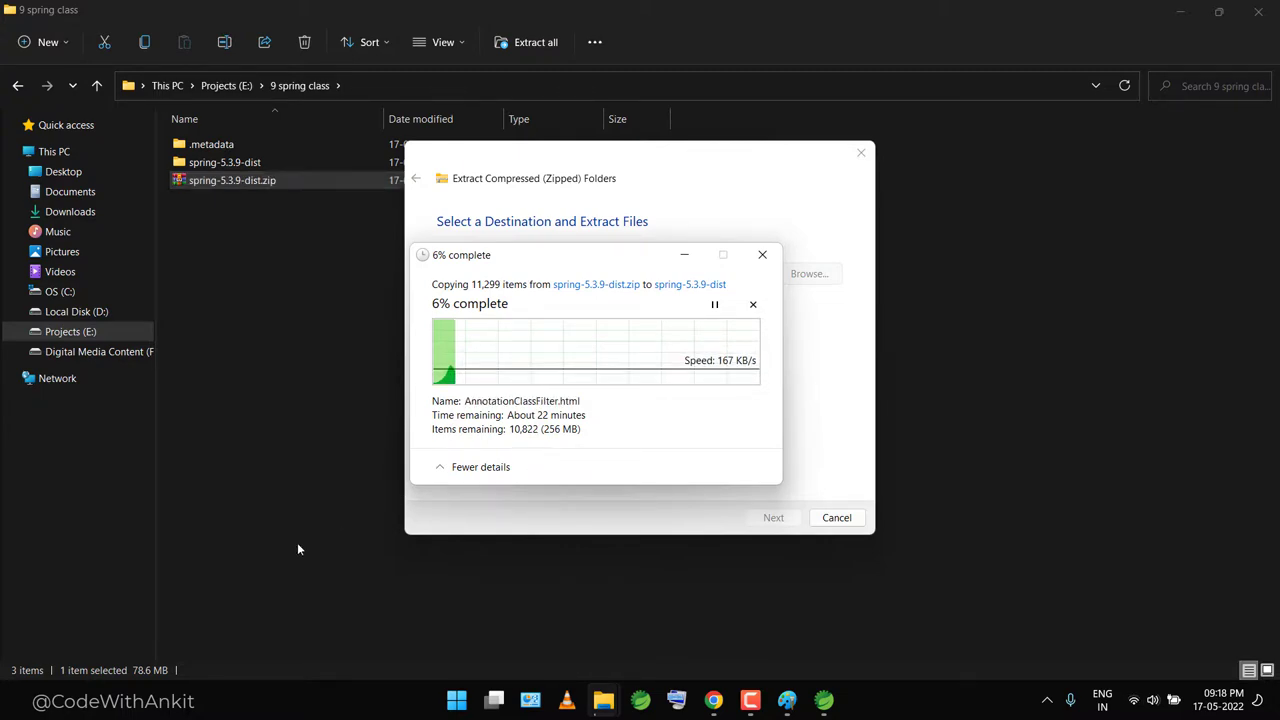
mouse_move(824, 700)
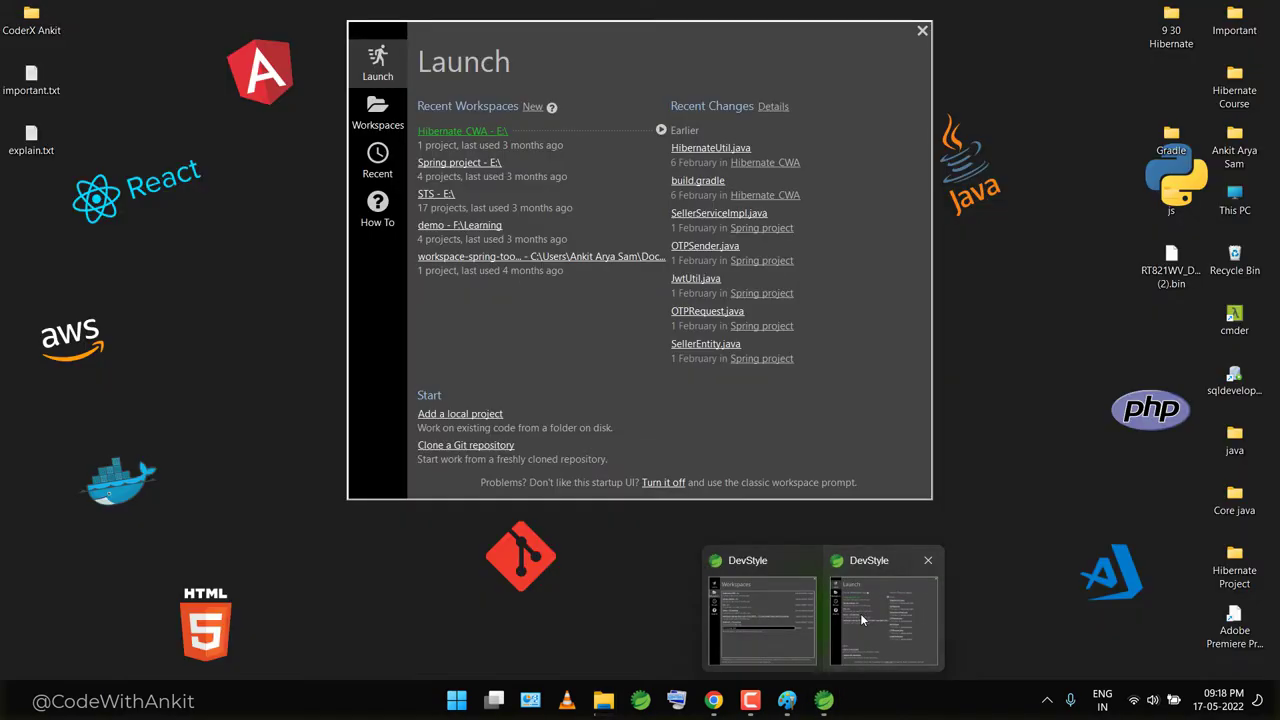
left_click(860, 612)
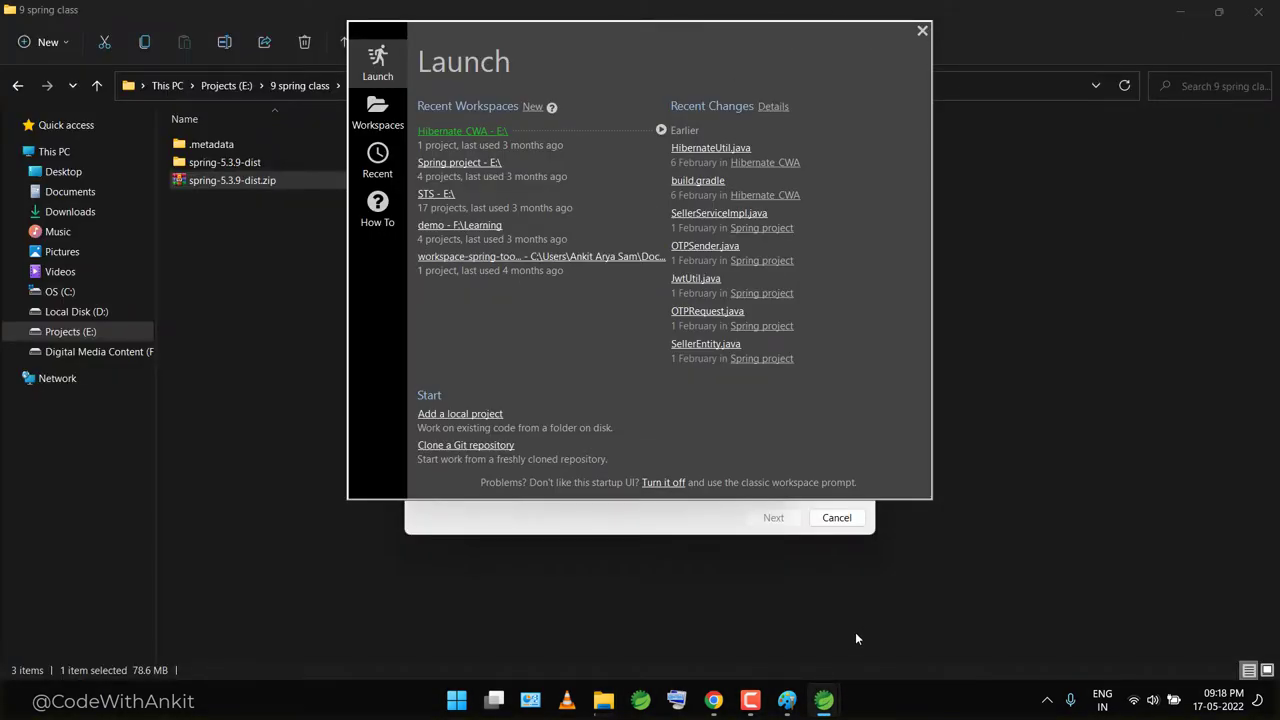
left_click_drag(783, 31, 850, 79)
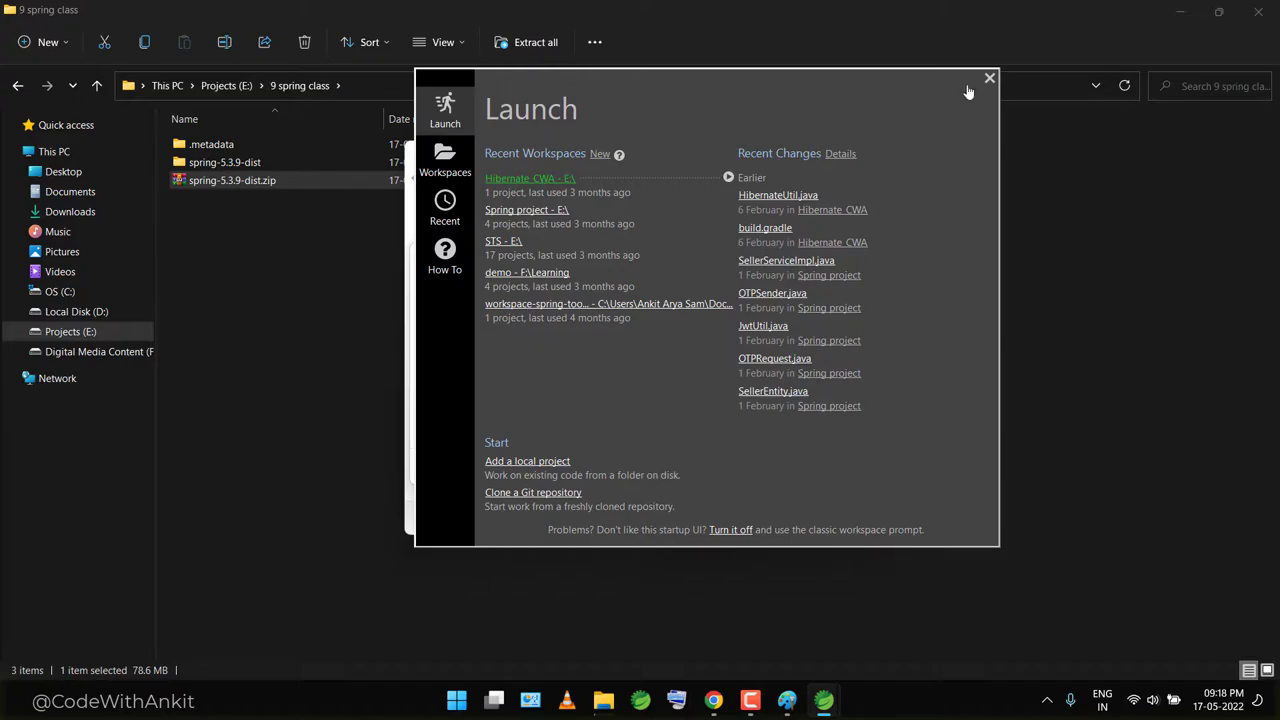
left_click(990, 78)
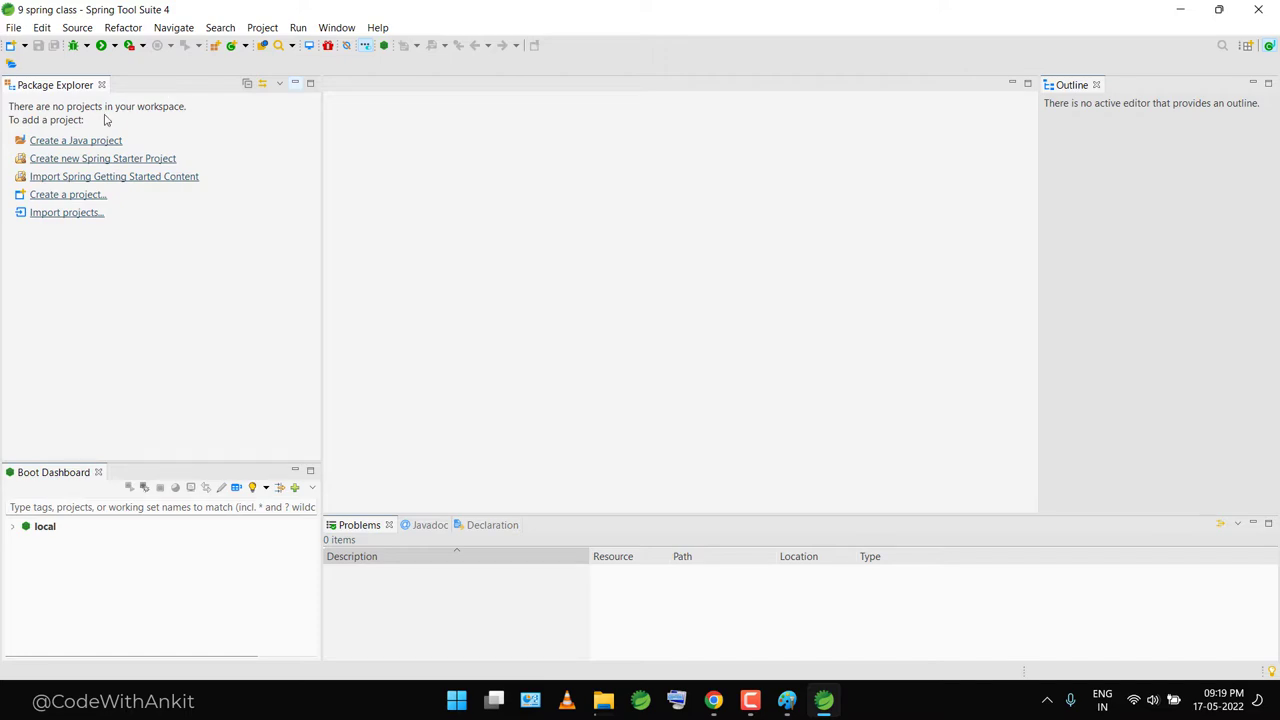
- Create a Java project named ioc_tut with the default location and JavaSE-11, without creating a module-info.java file
left_click(75, 160)
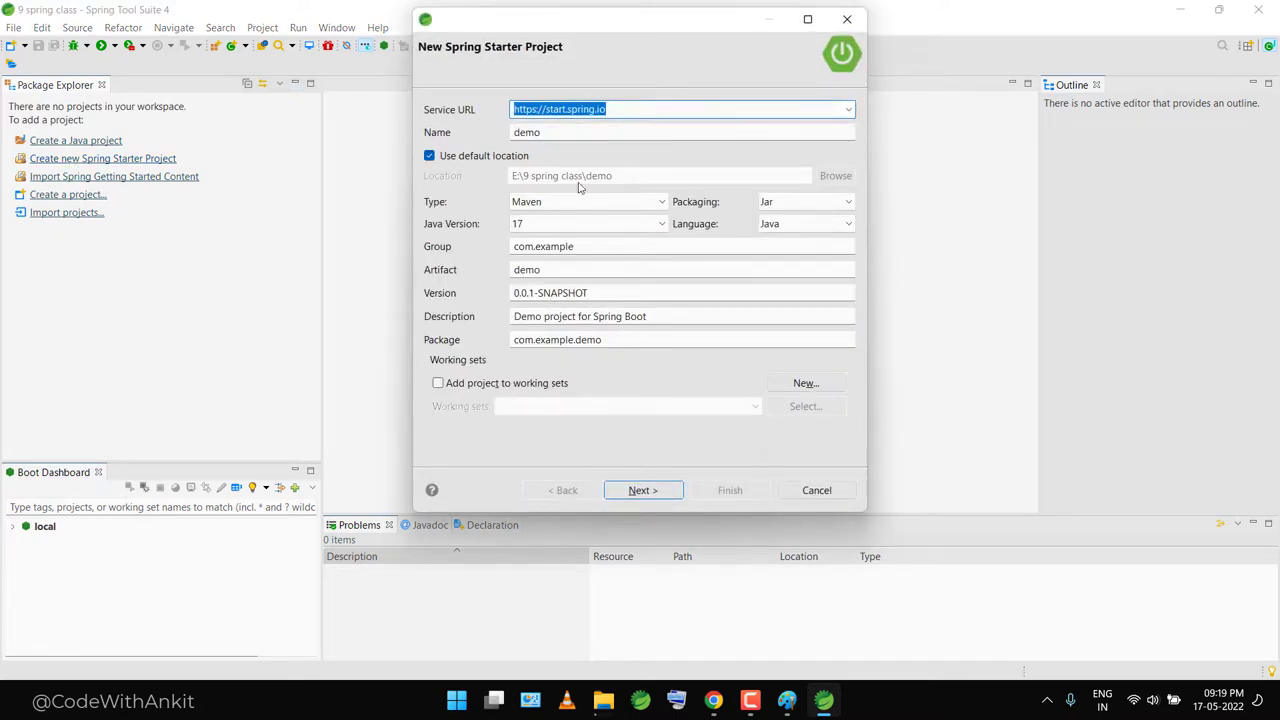
left_click(847, 21)
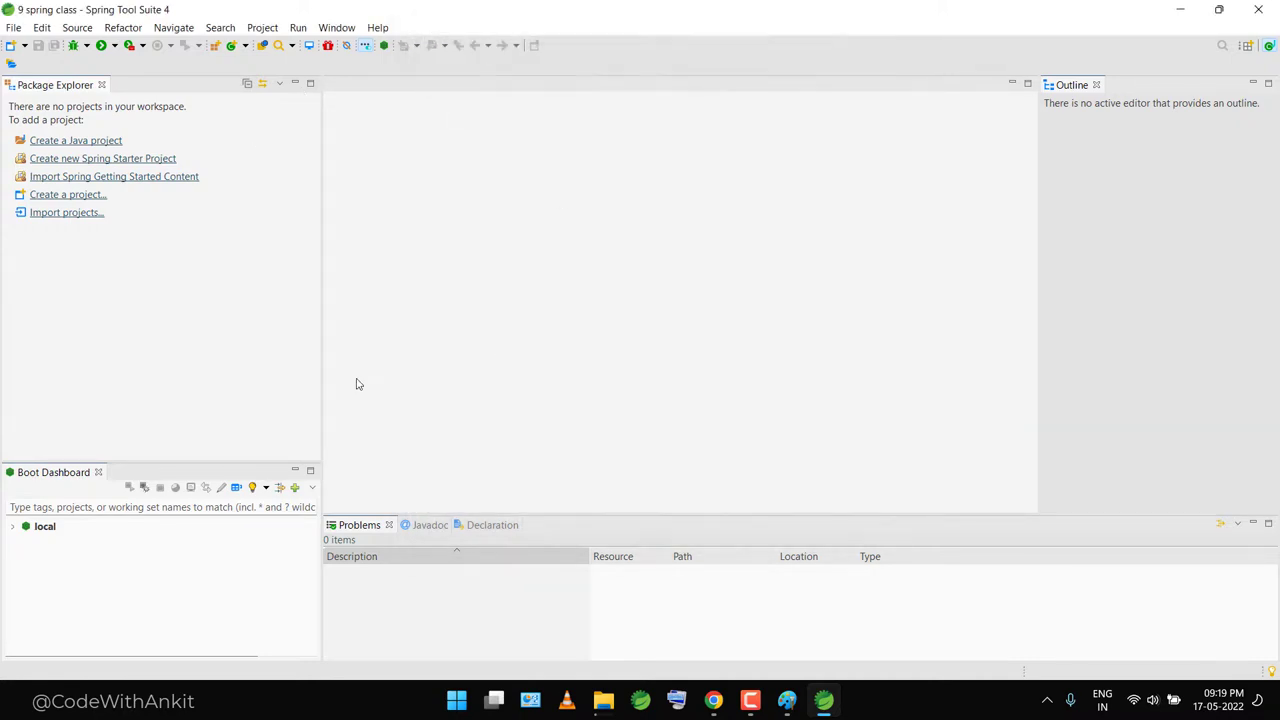
left_click(68, 142)
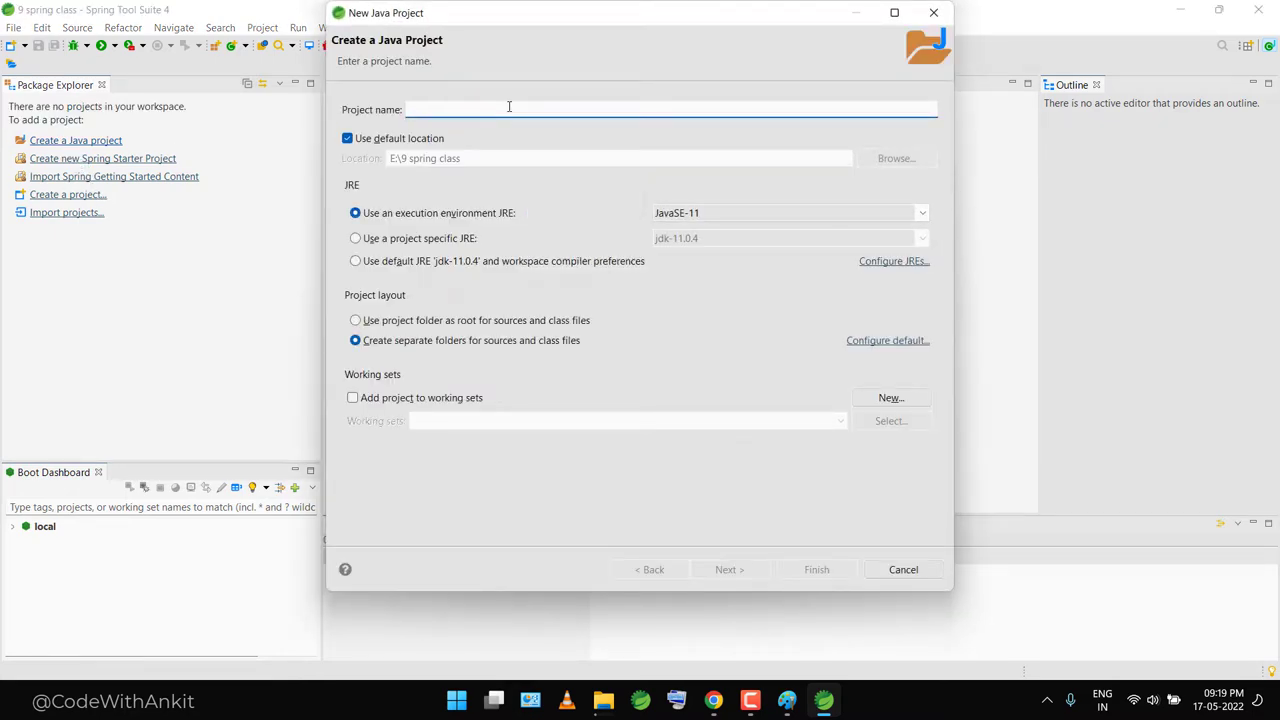
type("ioc")
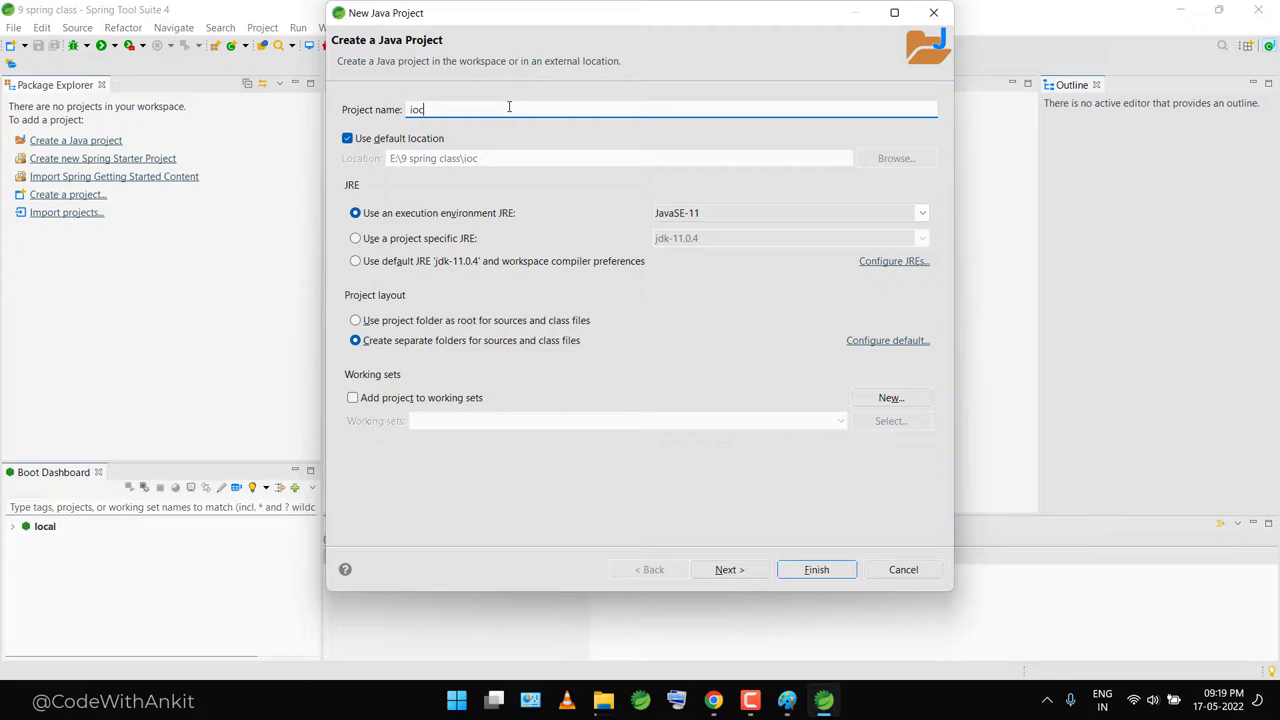
type("cont")
type("_tut")
left_click(742, 572)
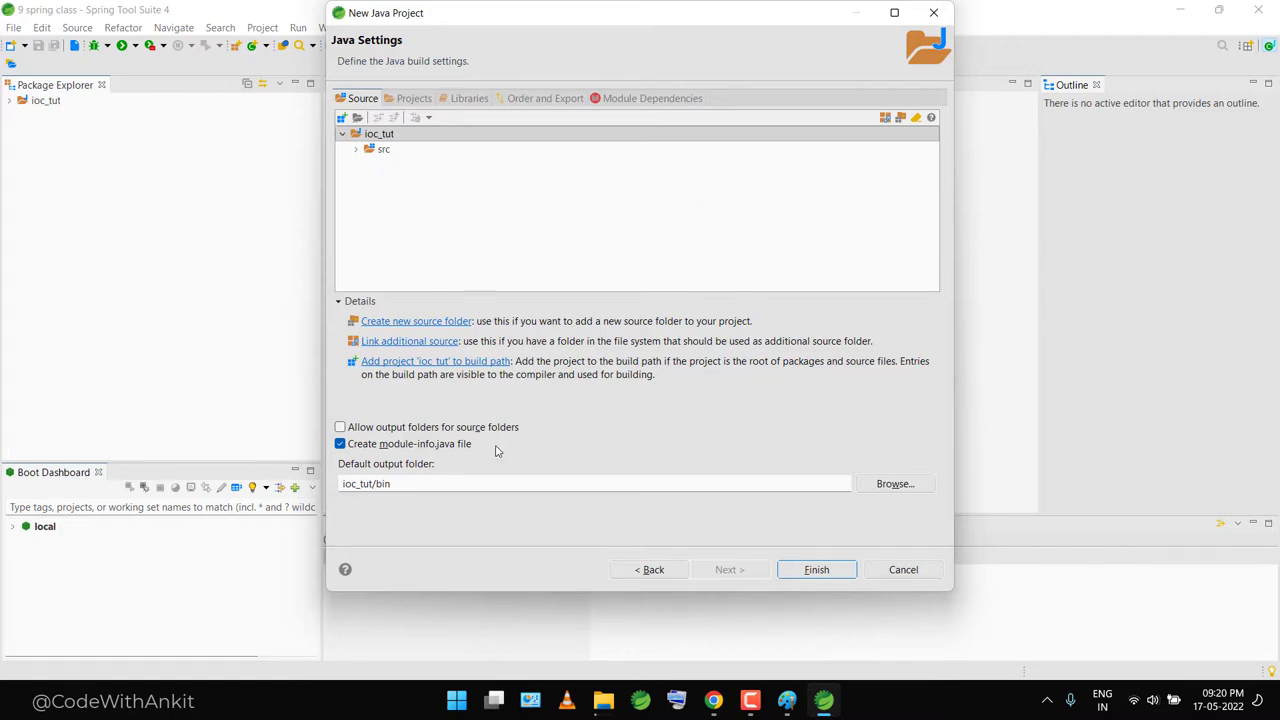
left_click(814, 572)
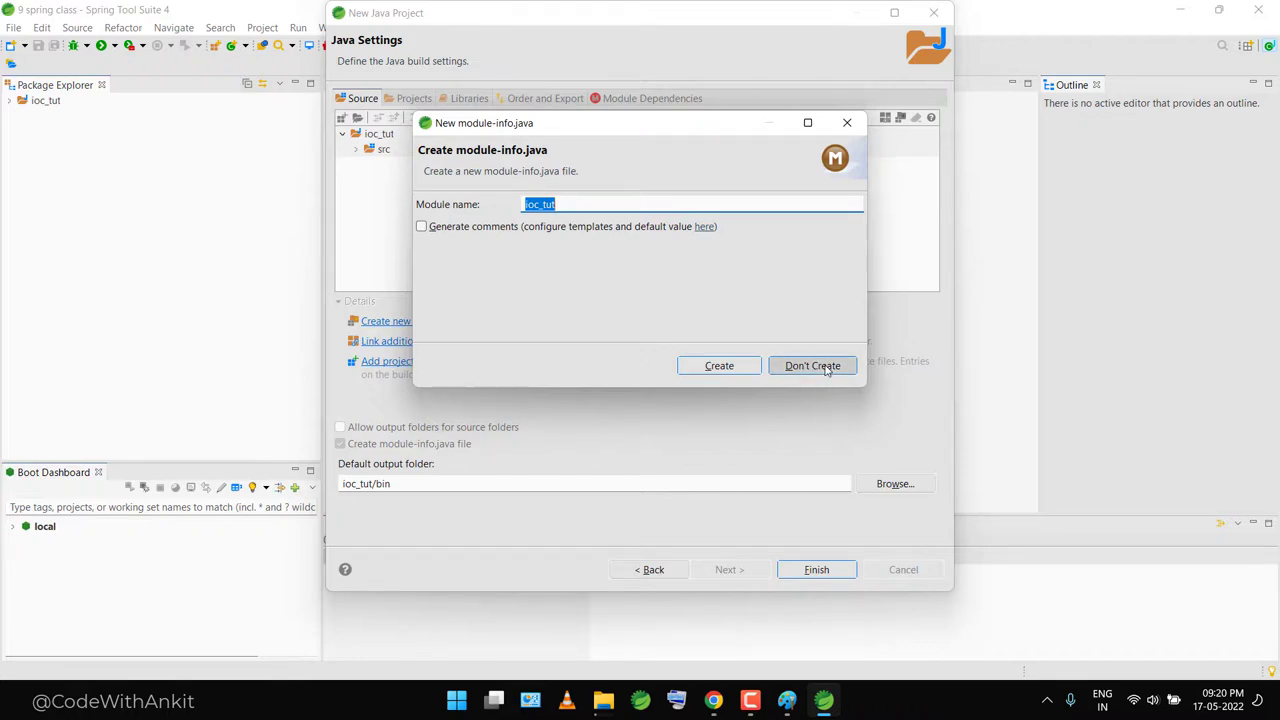
left_click(826, 369)
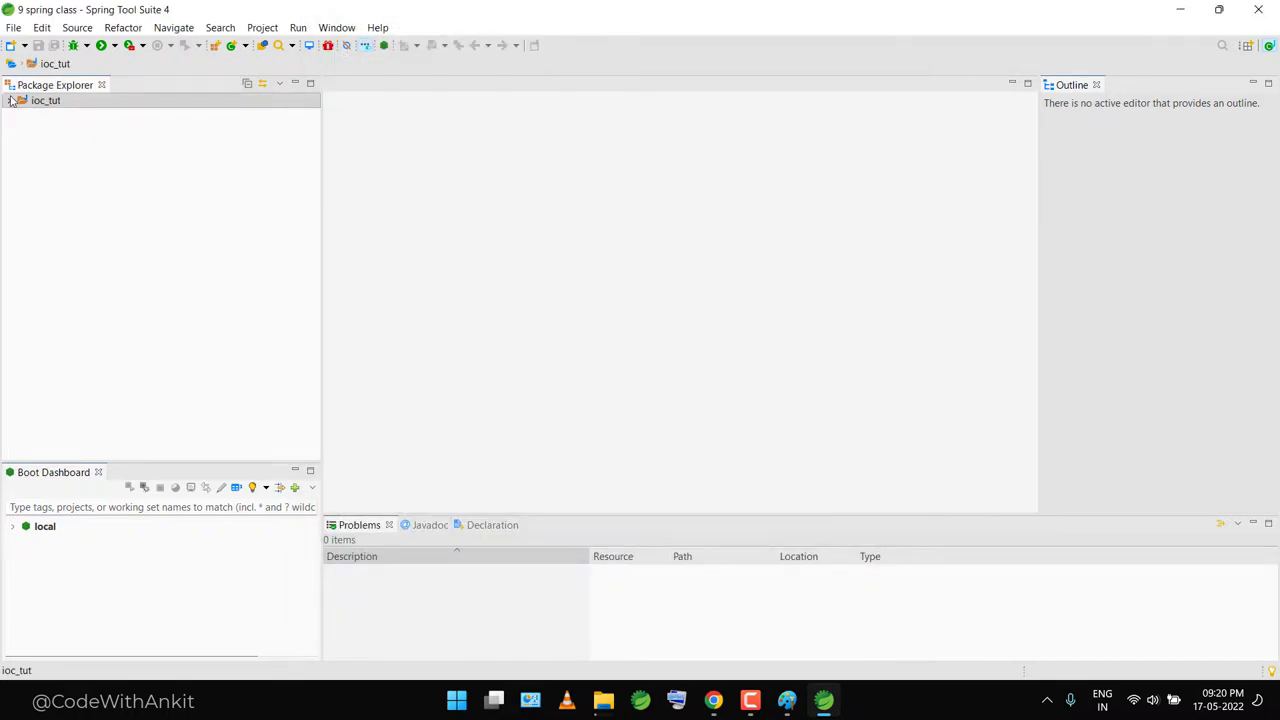
- Expand the ioc_tut project in the Package Explorer to view its contents
left_click(11, 101)
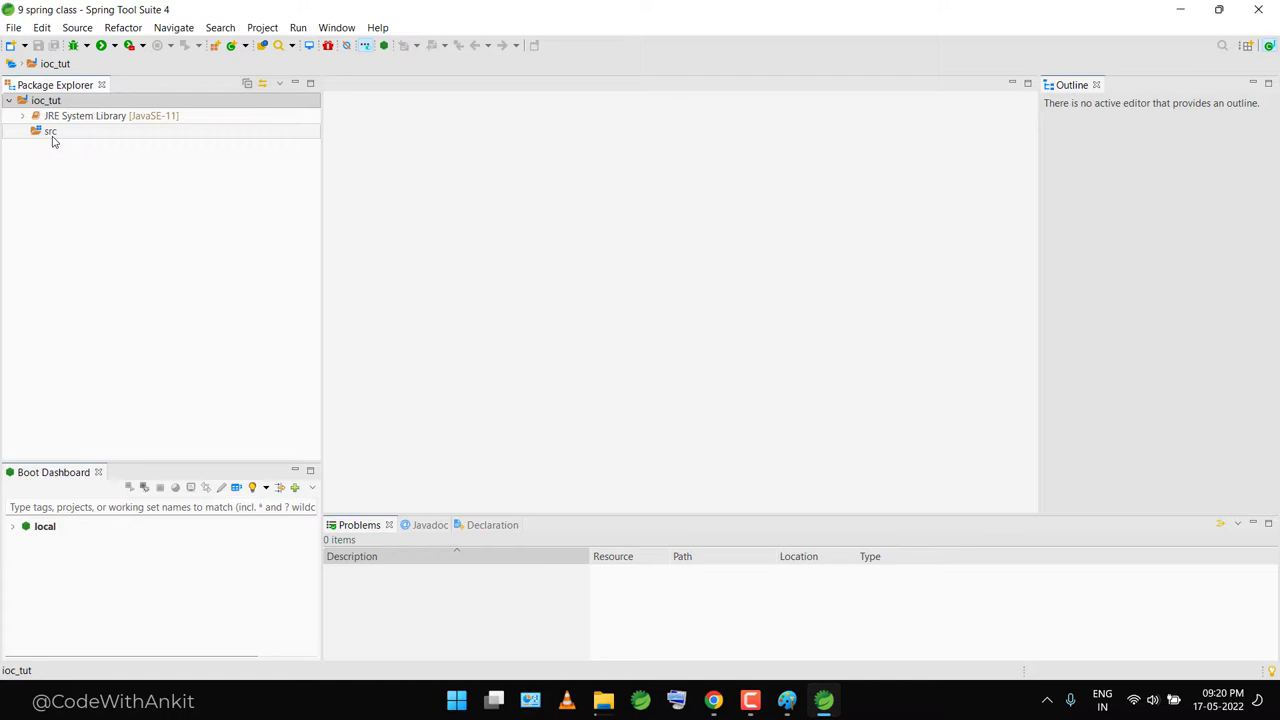
left_click(52, 136)
left_click(45, 101)
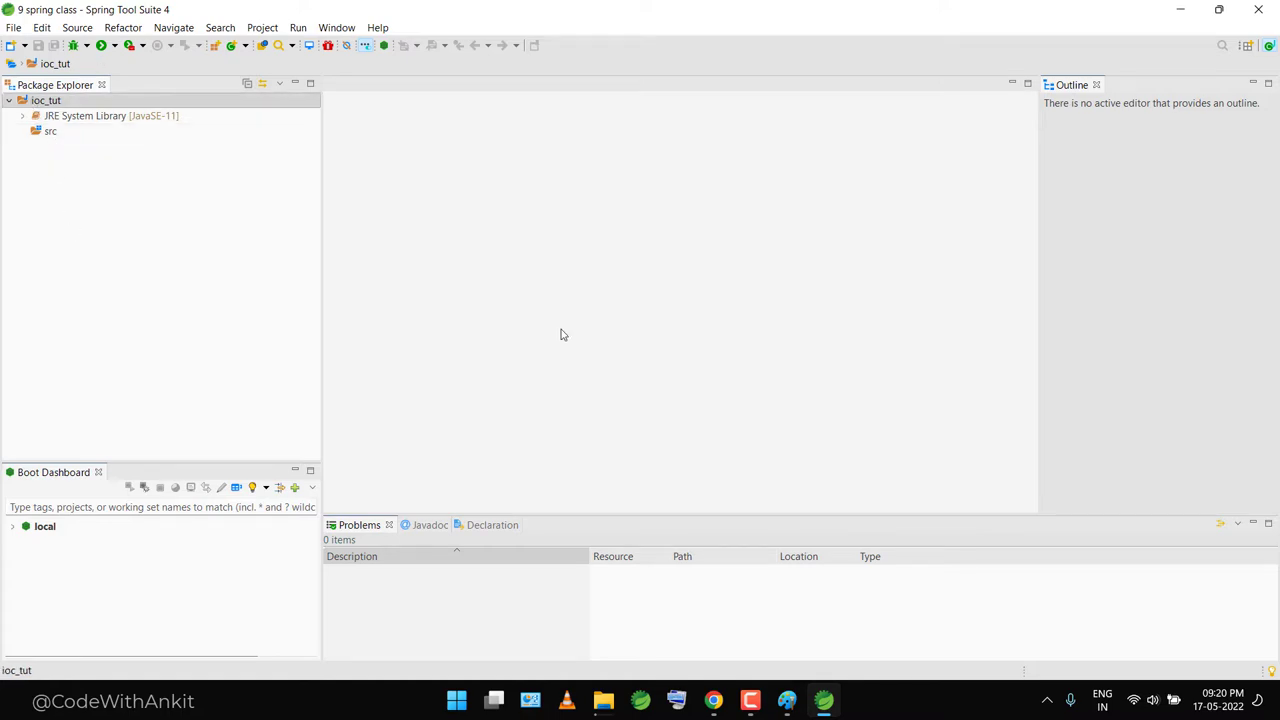
- Switch to the File Explorer copy window and check the extraction progress of spring-5.3.9-dist.zip
mouse_move(603, 700)
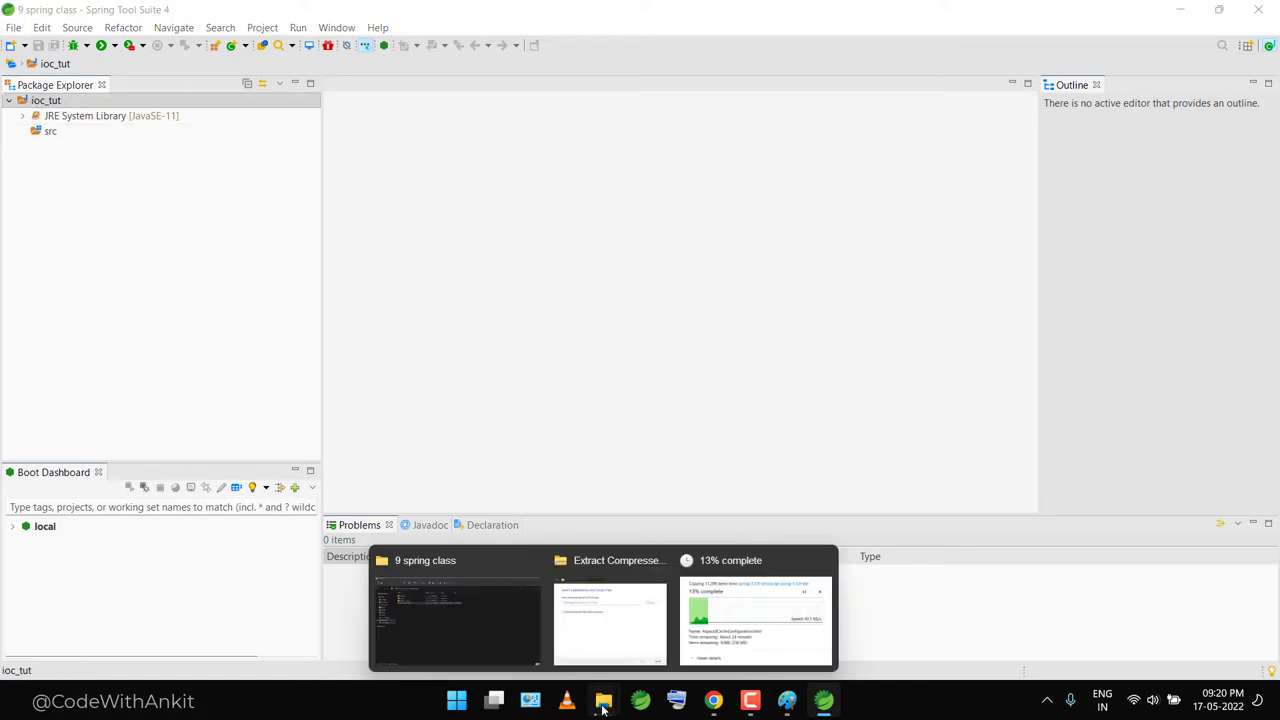
left_click(733, 611)
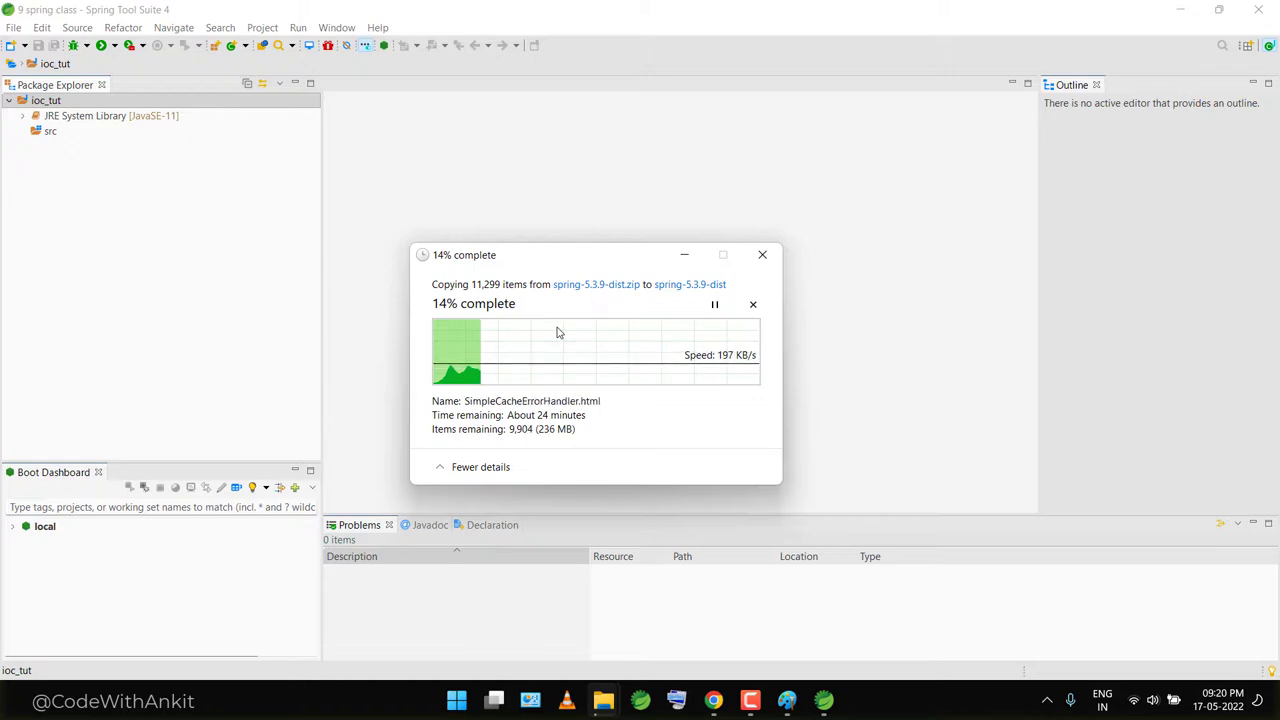
key("XF86Launch1")
key("XF86Launch1")
key("XF86Launch1")
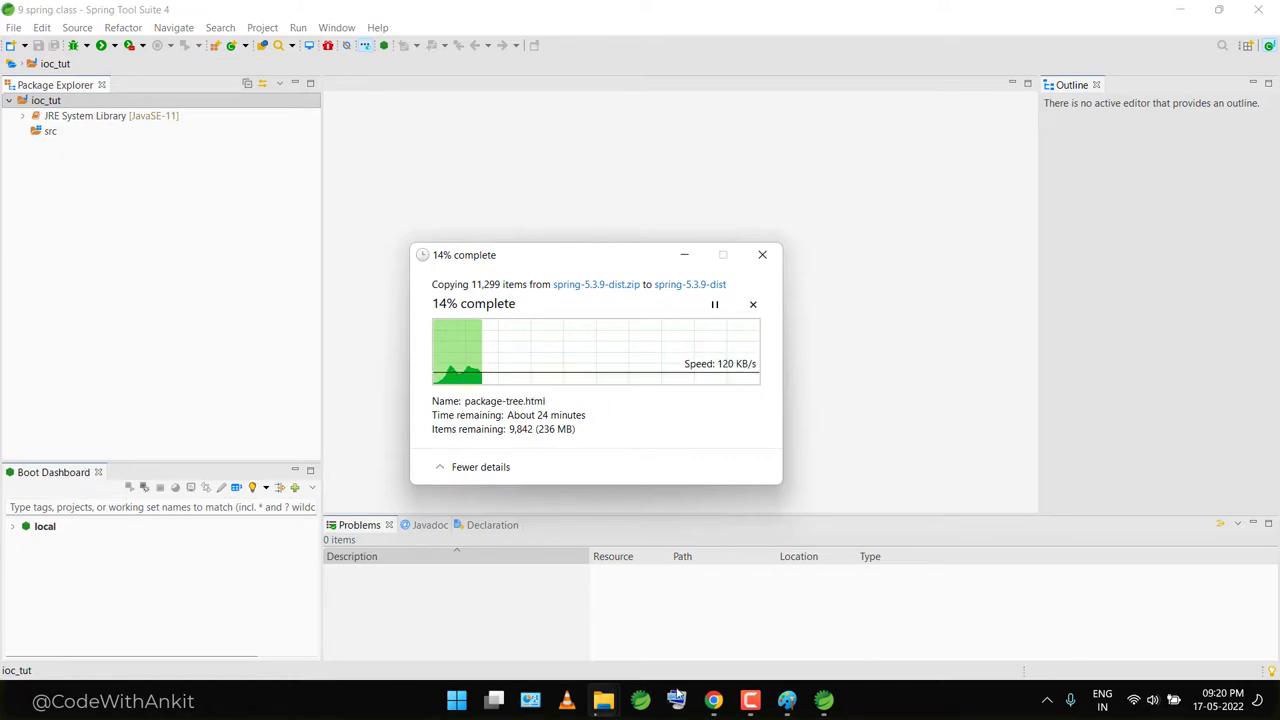
left_click(737, 705)
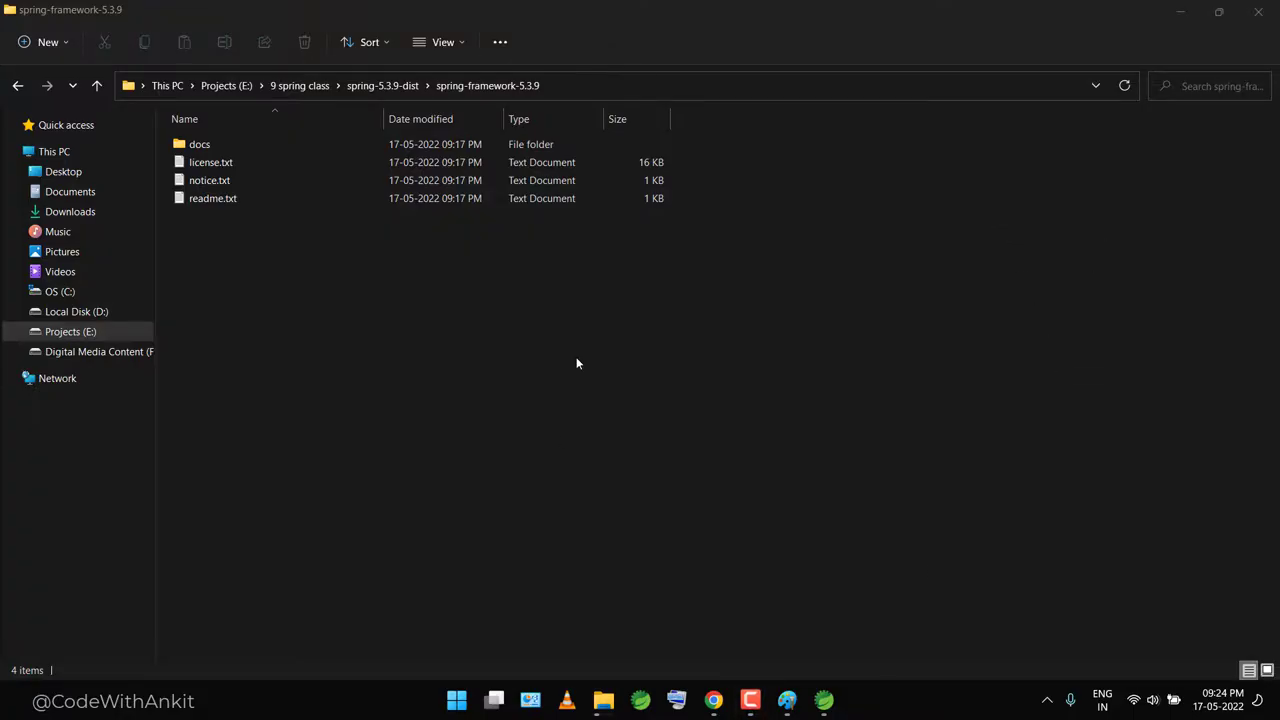
- Examine the extracted spring-5.3.9-dist folder, including spring-framework-5.3.9 and its docs subfolder, for the Spring library files
left_click(97, 86)
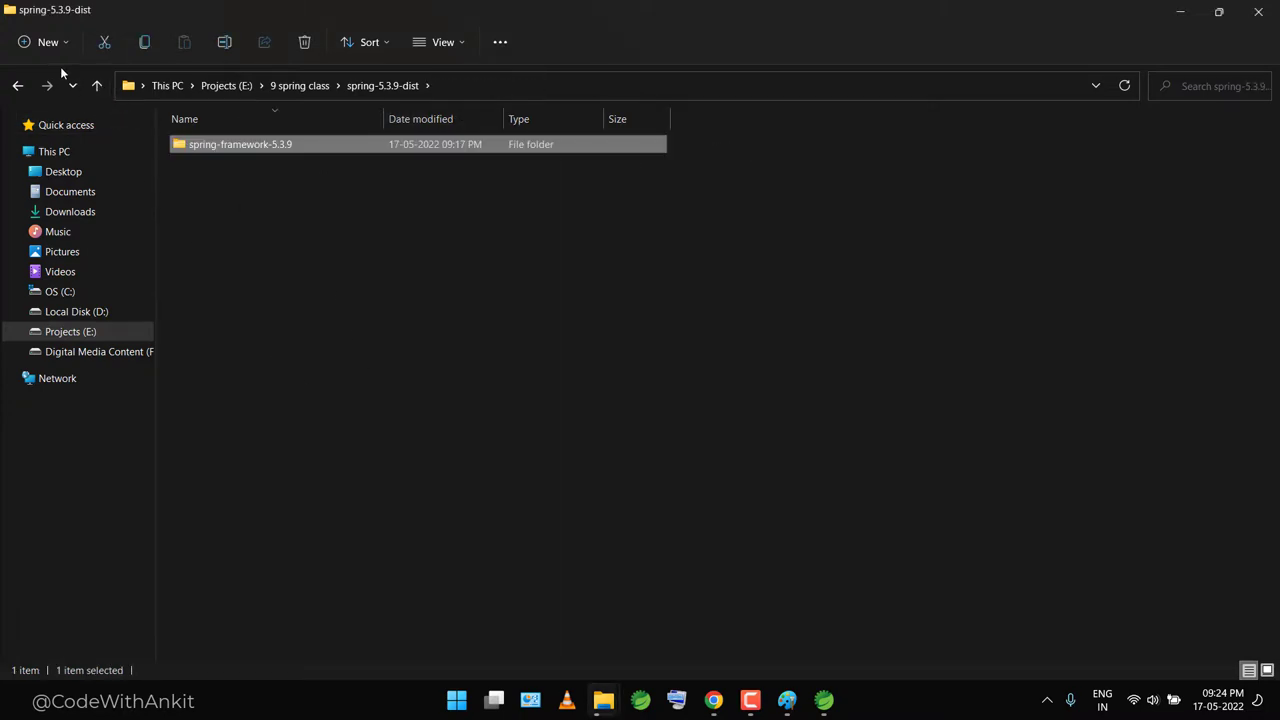
left_click(276, 146)
double_click(278, 146)
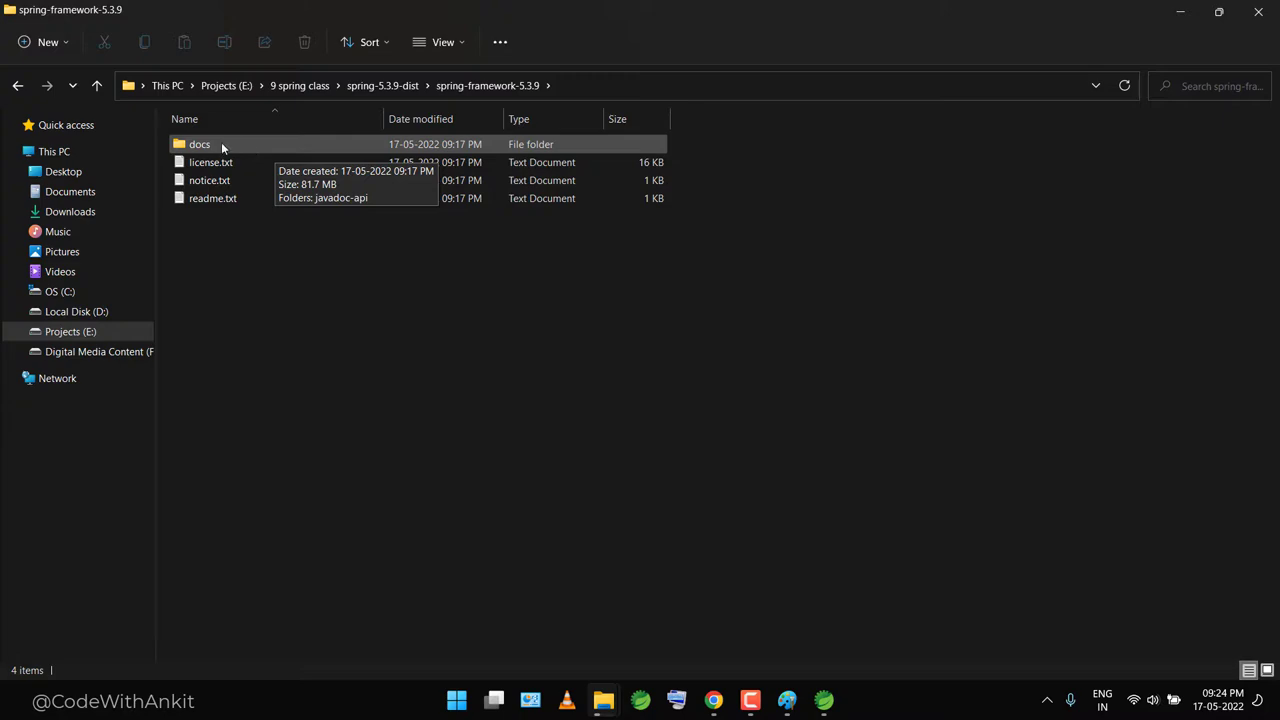
left_click(322, 145)
double_click(322, 145)
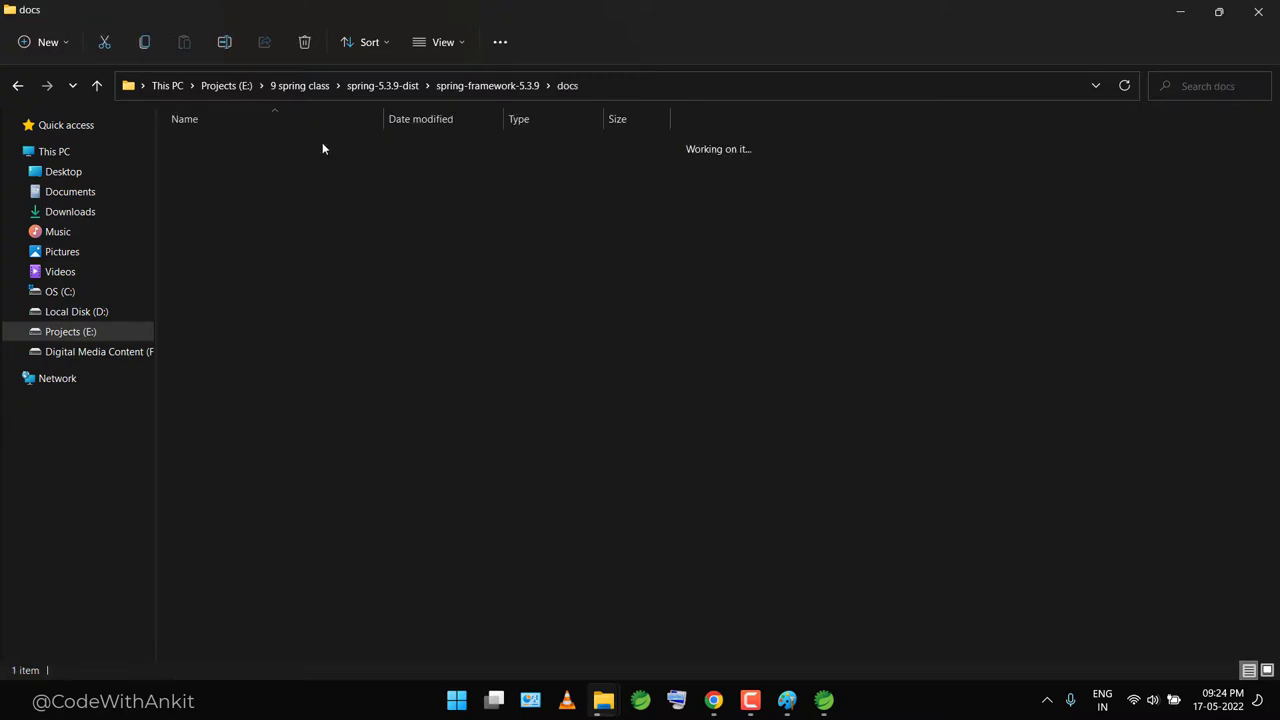
left_click(98, 86)
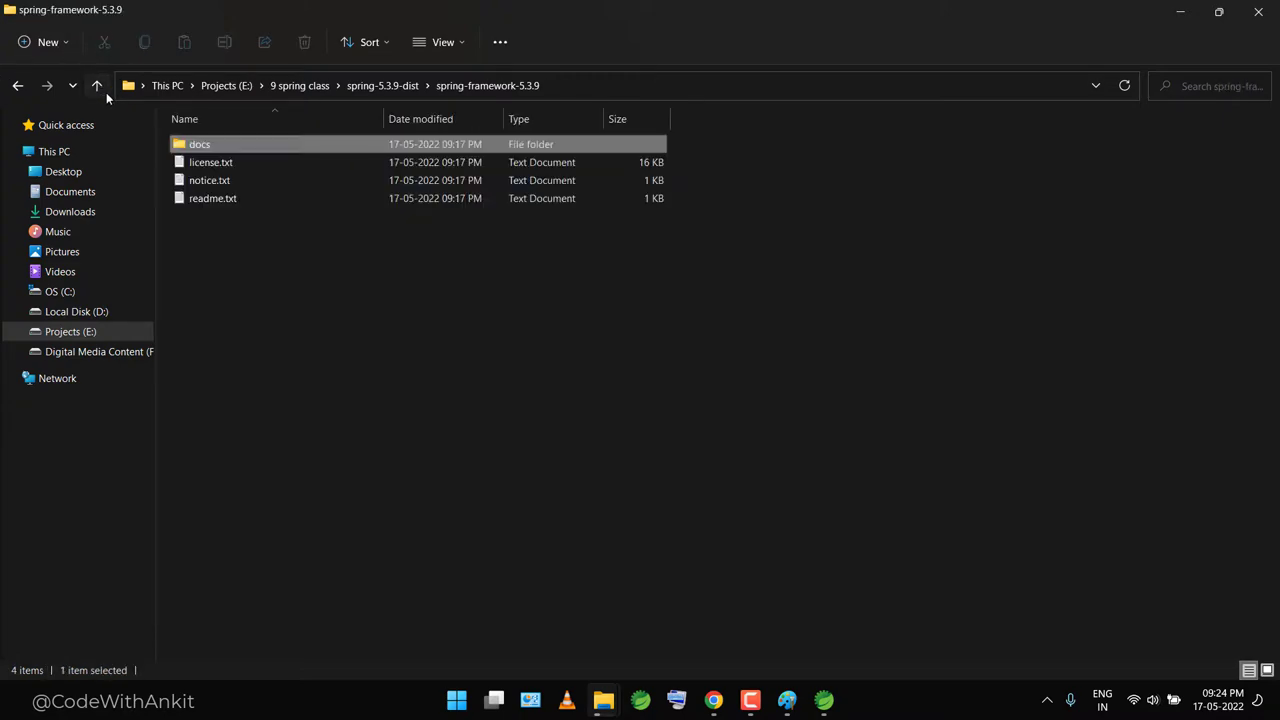
left_click(100, 88)
left_click(100, 88)
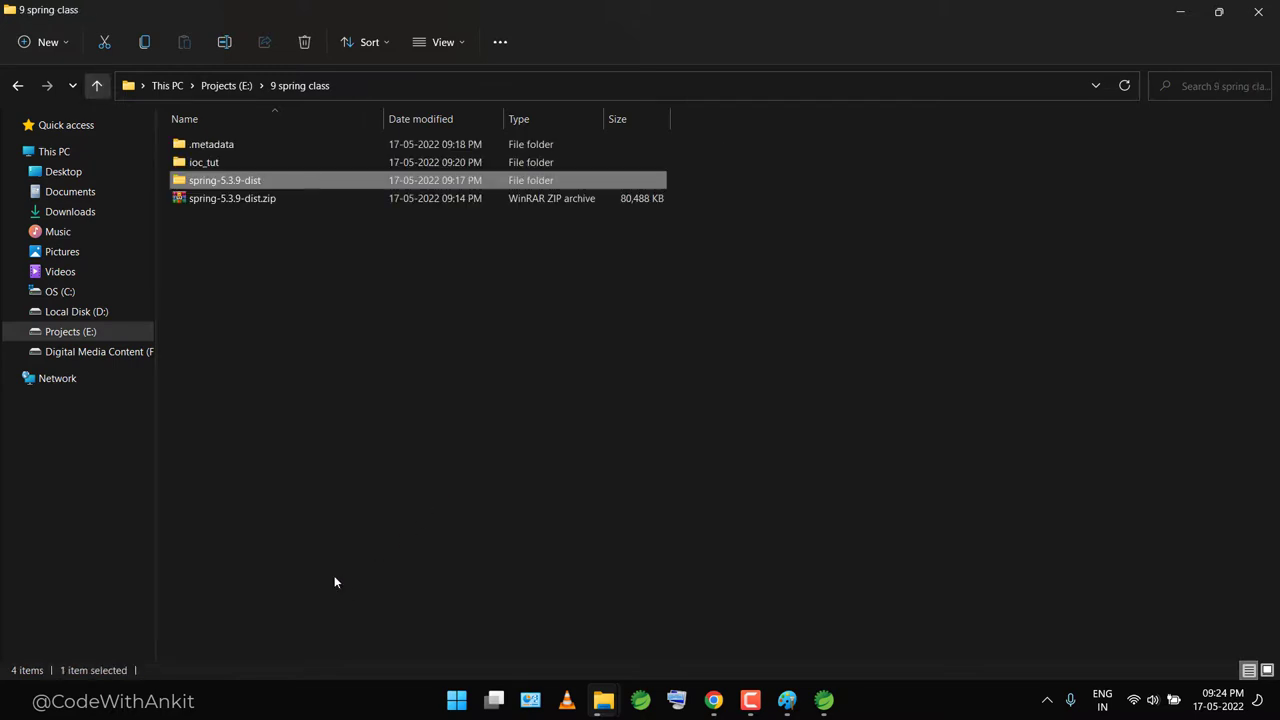
double_click(236, 182)
double_click(267, 146)
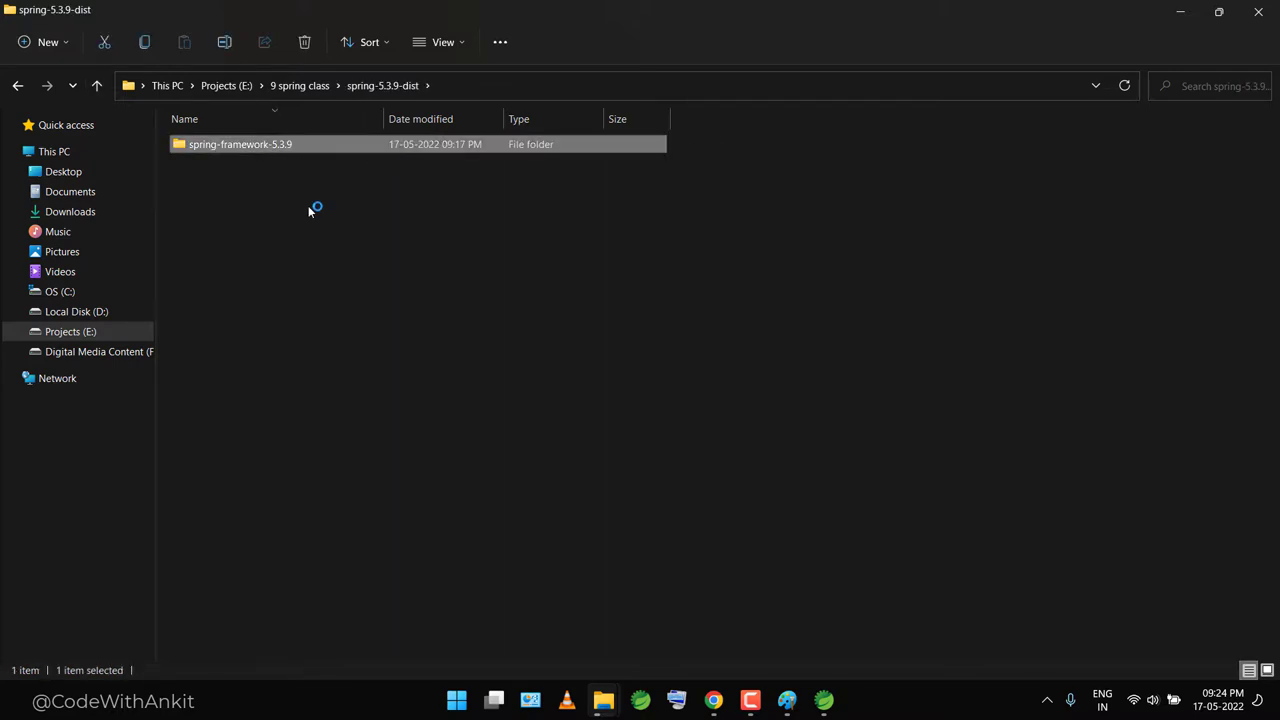
double_click(103, 89)
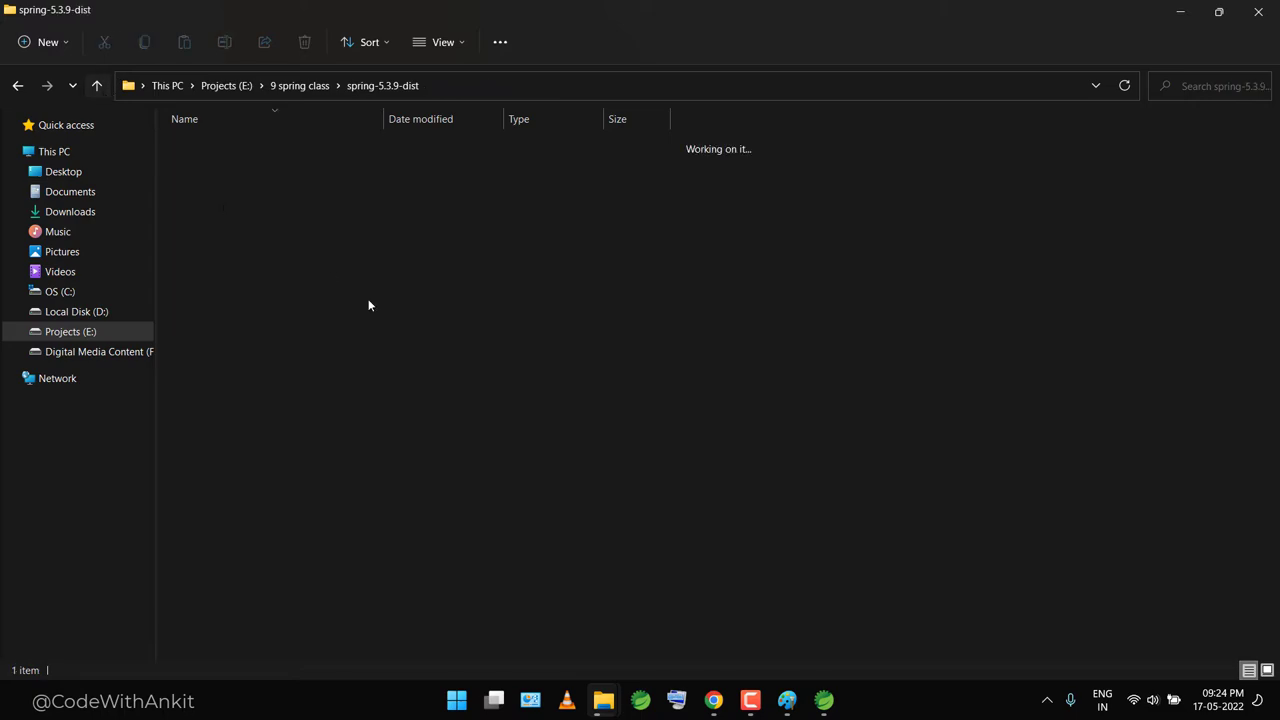
- Open the libs folder of spring-framework-5.2.9.RELEASE inside E:\SPRING FRAMEWORK\spring-5.2.9.RELEASE-dist
left_click(70, 331)
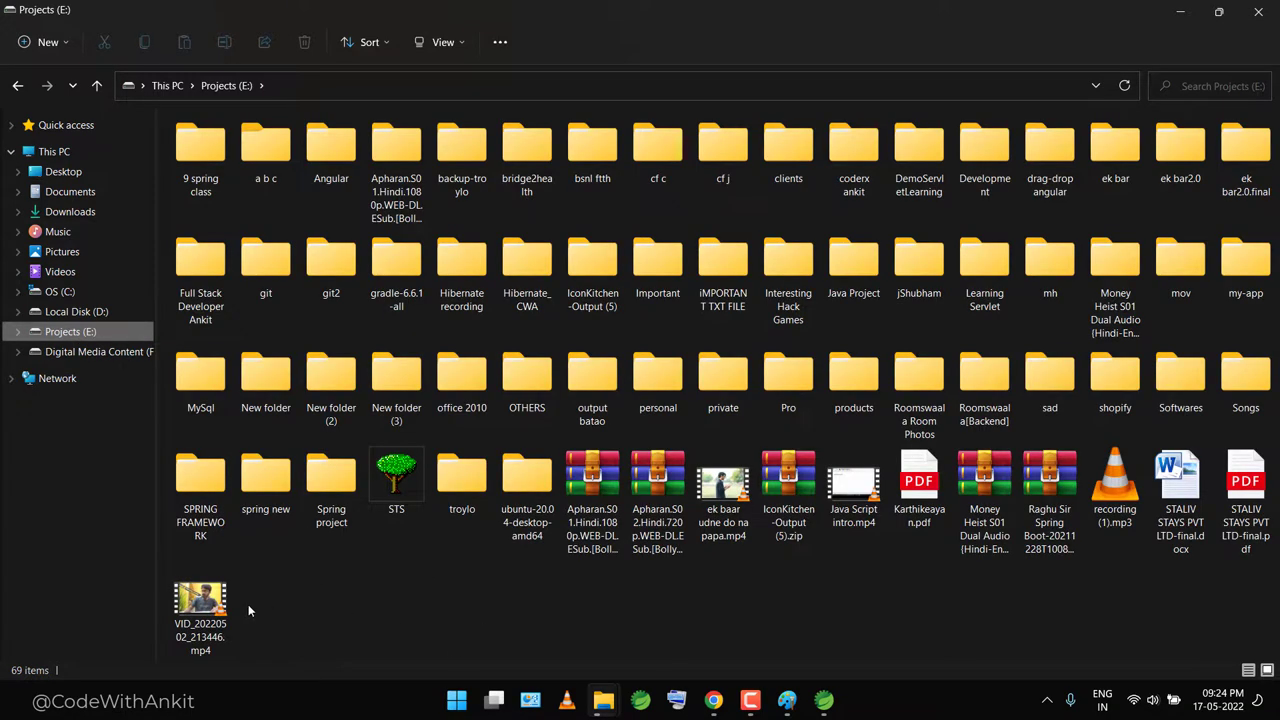
left_click(200, 489)
double_click(200, 486)
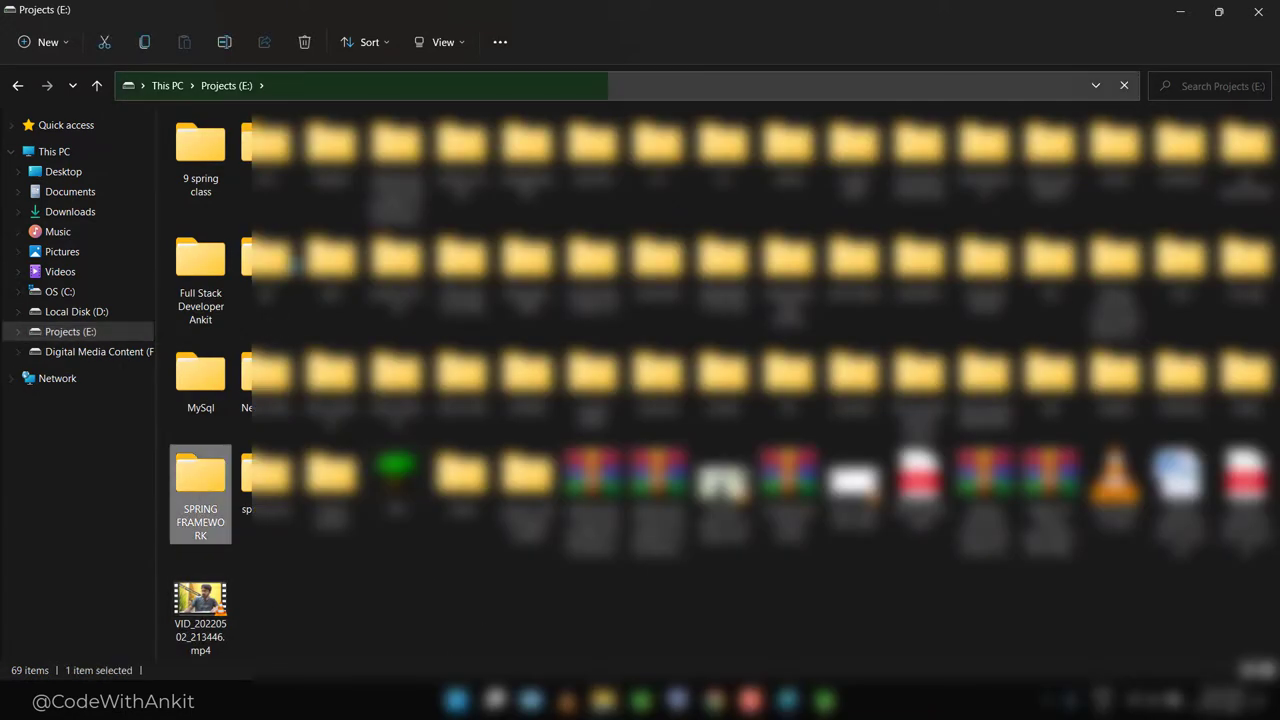
double_click(250, 145)
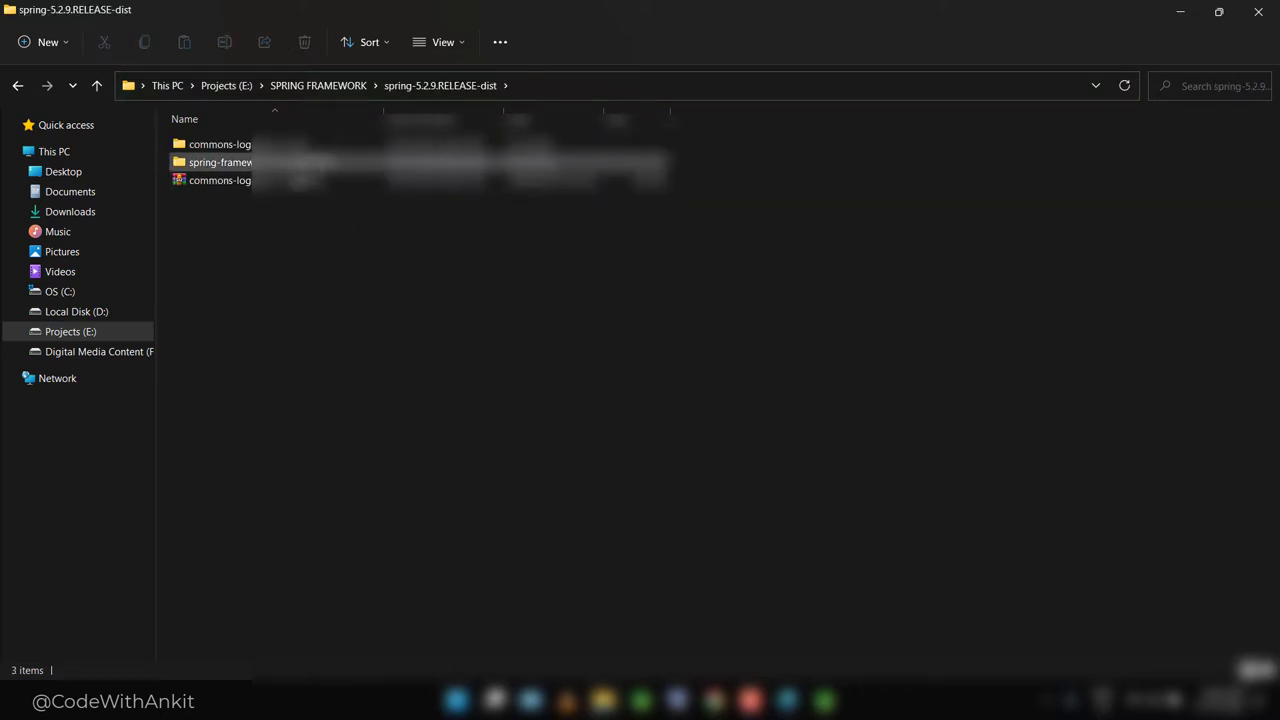
left_click(340, 164)
key("Return")
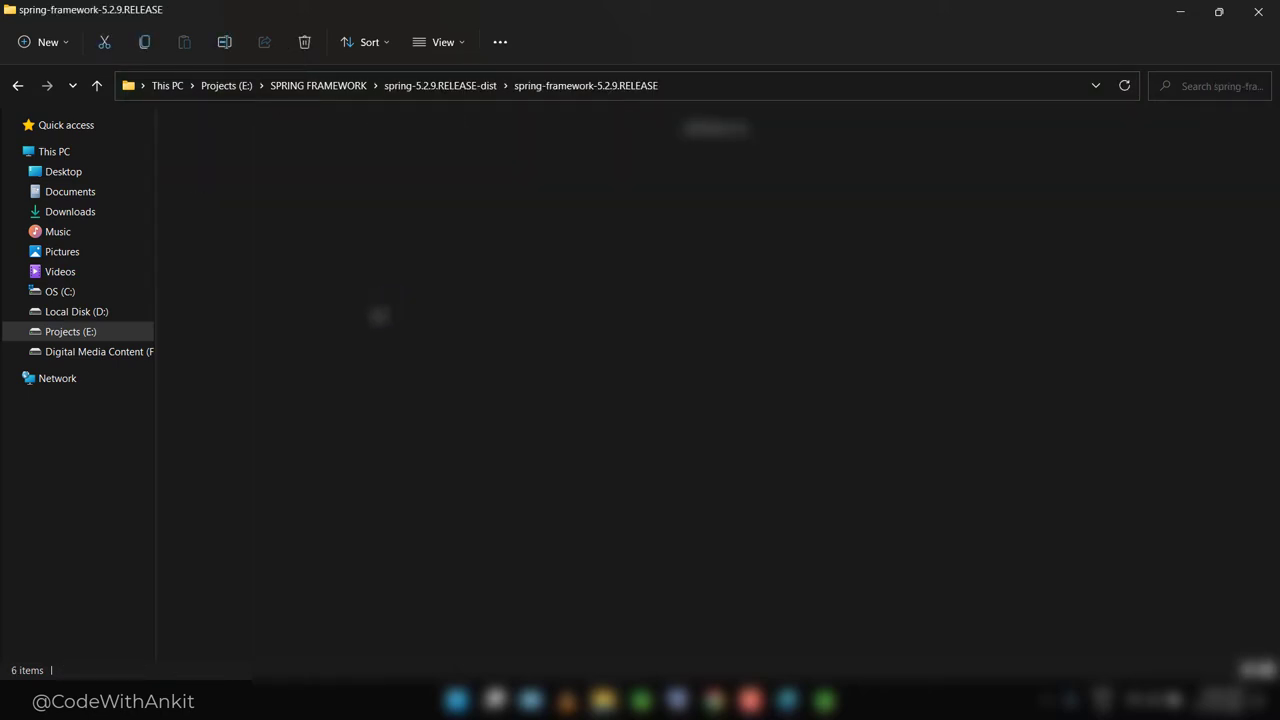
left_click(297, 152)
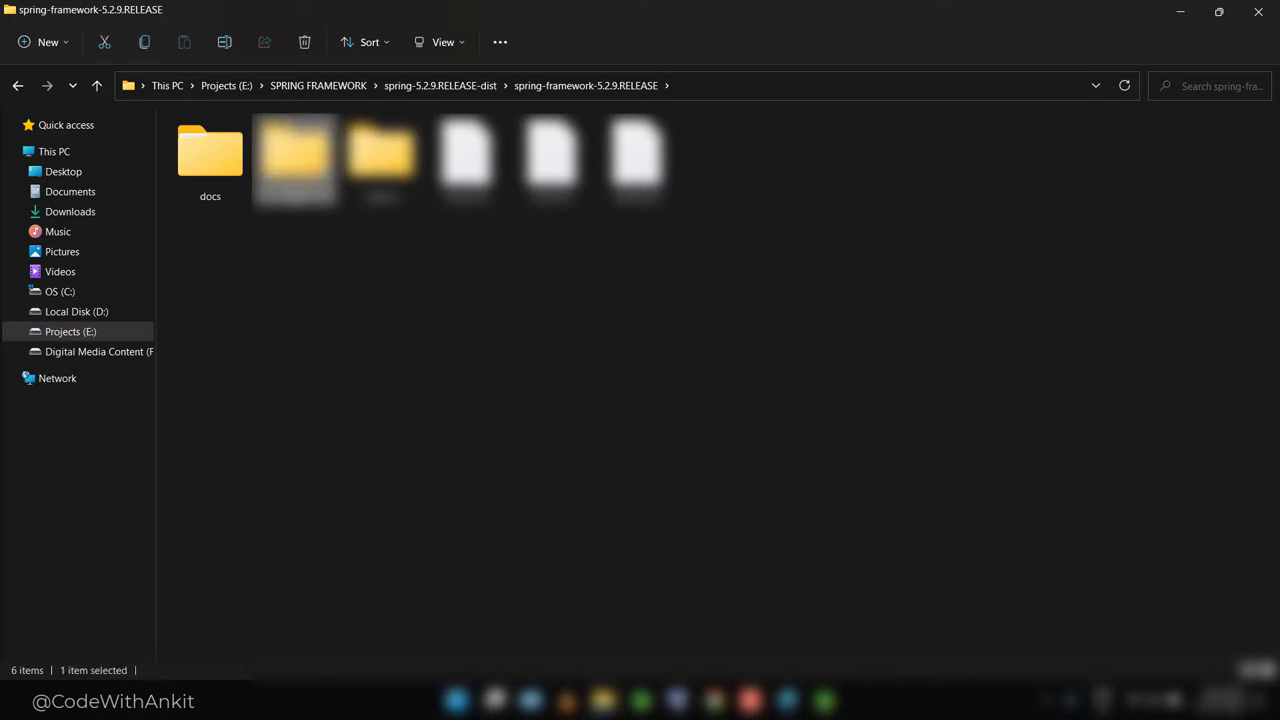
key("Return")
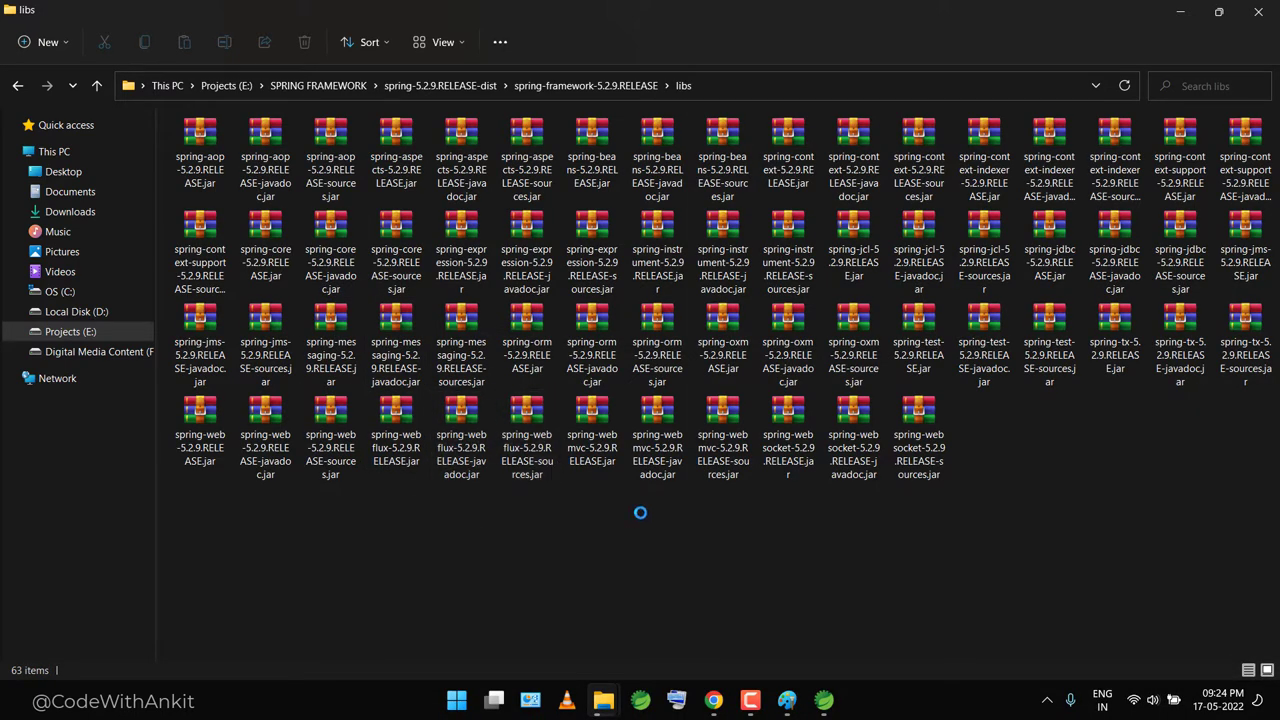
- Show the JAR files in the libs folder as a list and select spring-aop-5.2.9.RELEASE-javadoc.jar
right_click(573, 580)
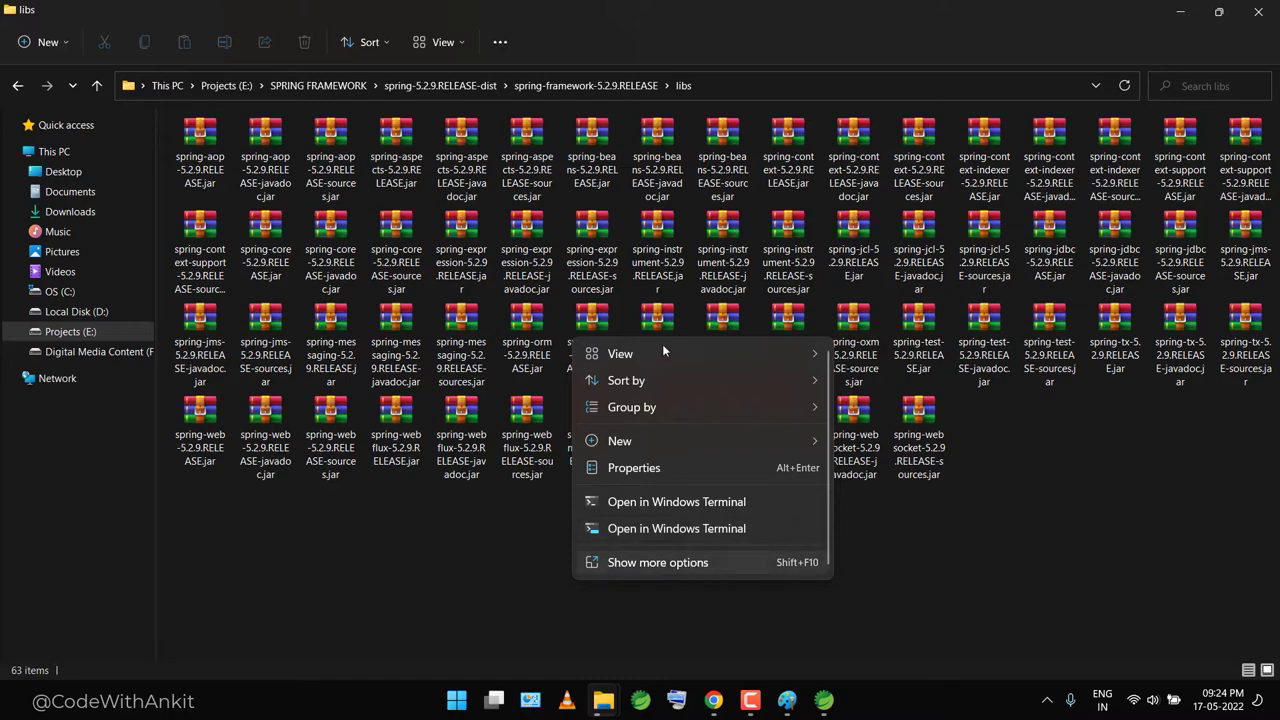
mouse_move(655, 356)
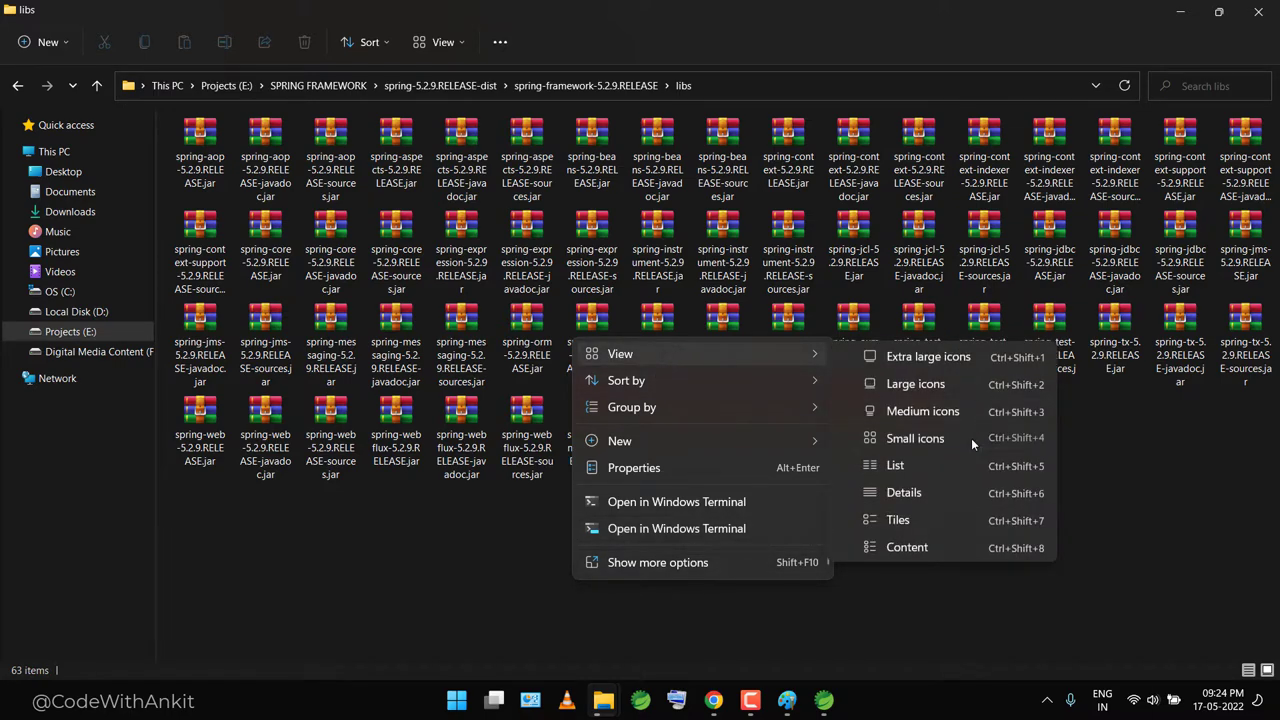
key("Escape")
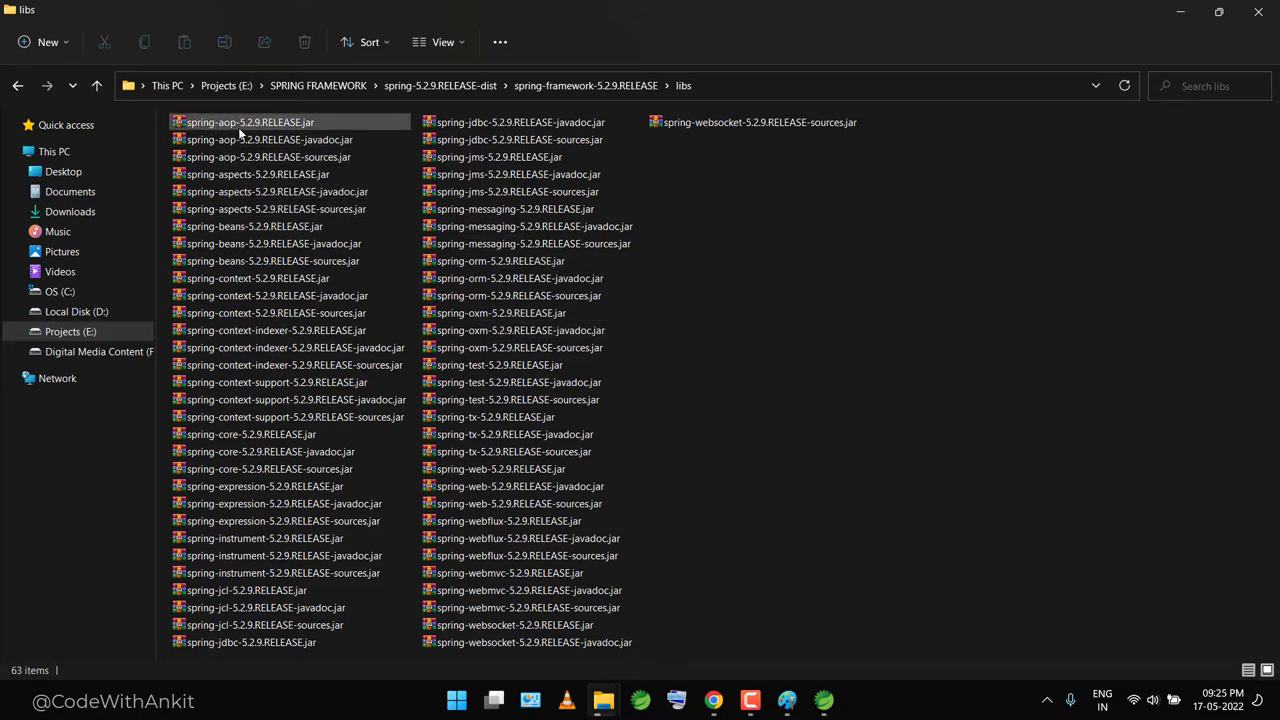
left_click(320, 142)
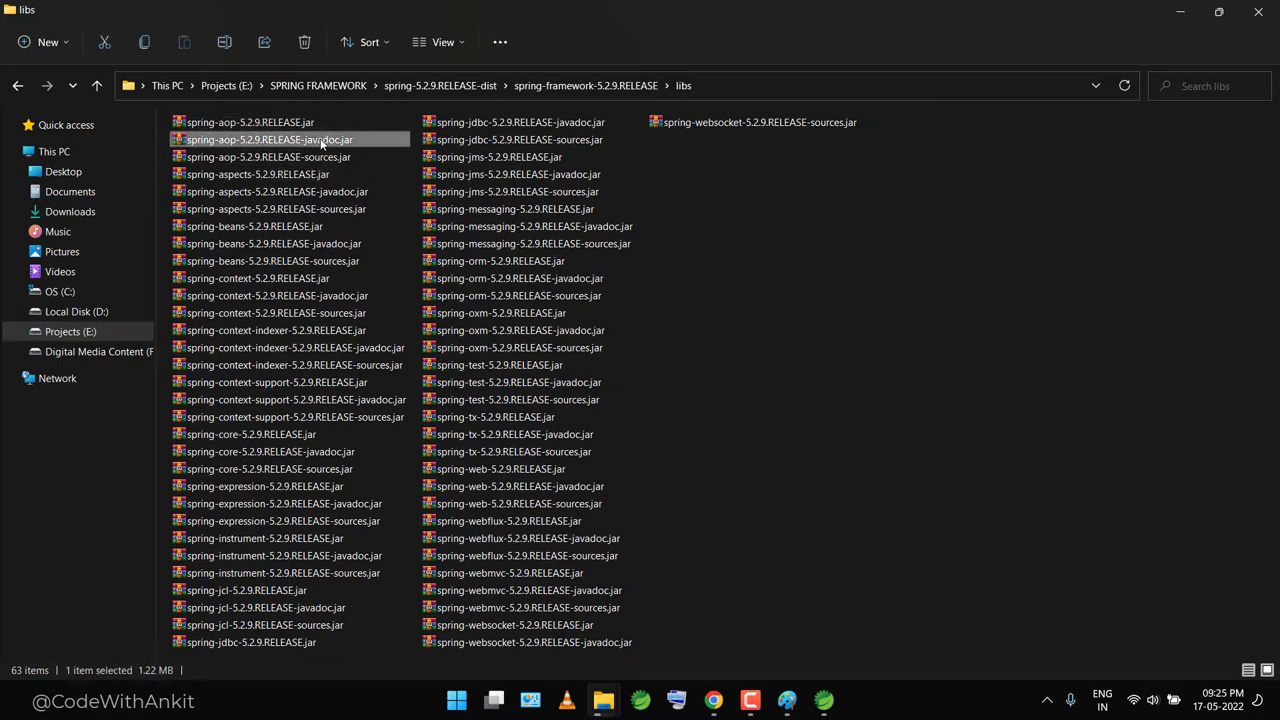
- Examine the plain, javadoc and sources versions of the spring-aop-5.2.9.RELEASE JAR in the libs folder, leaving no file selected
left_click(325, 160)
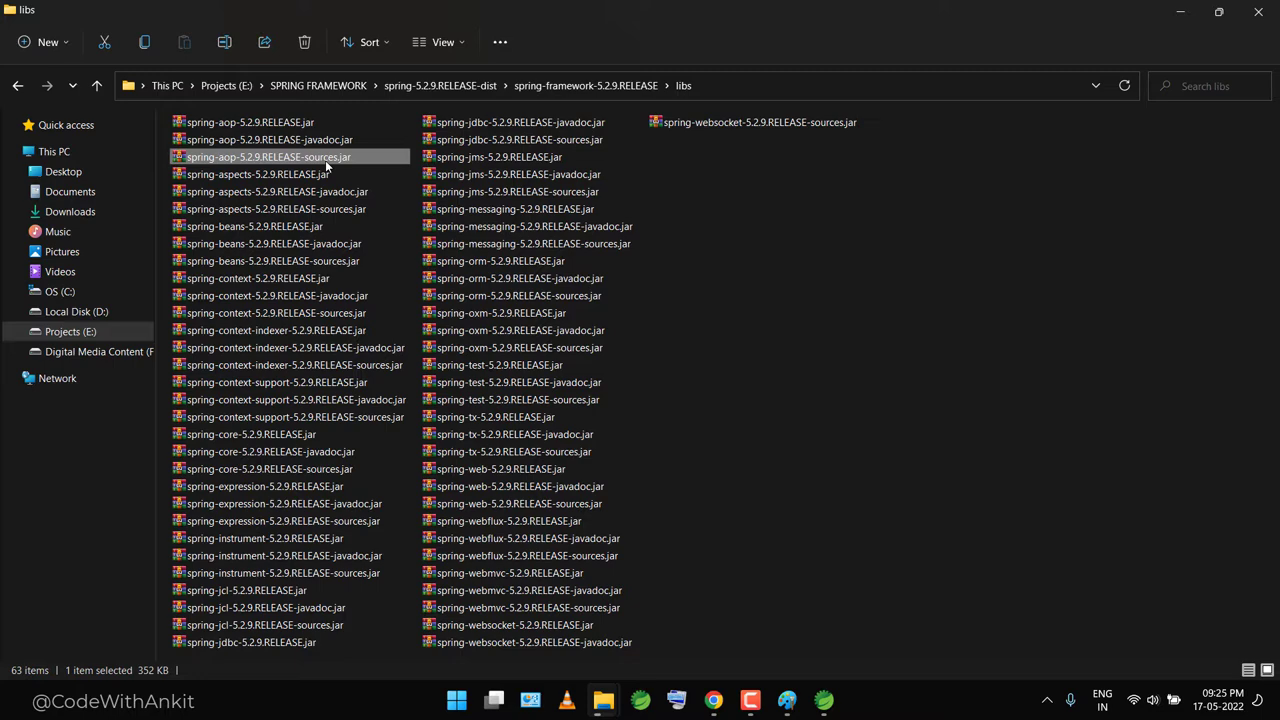
left_click(267, 126)
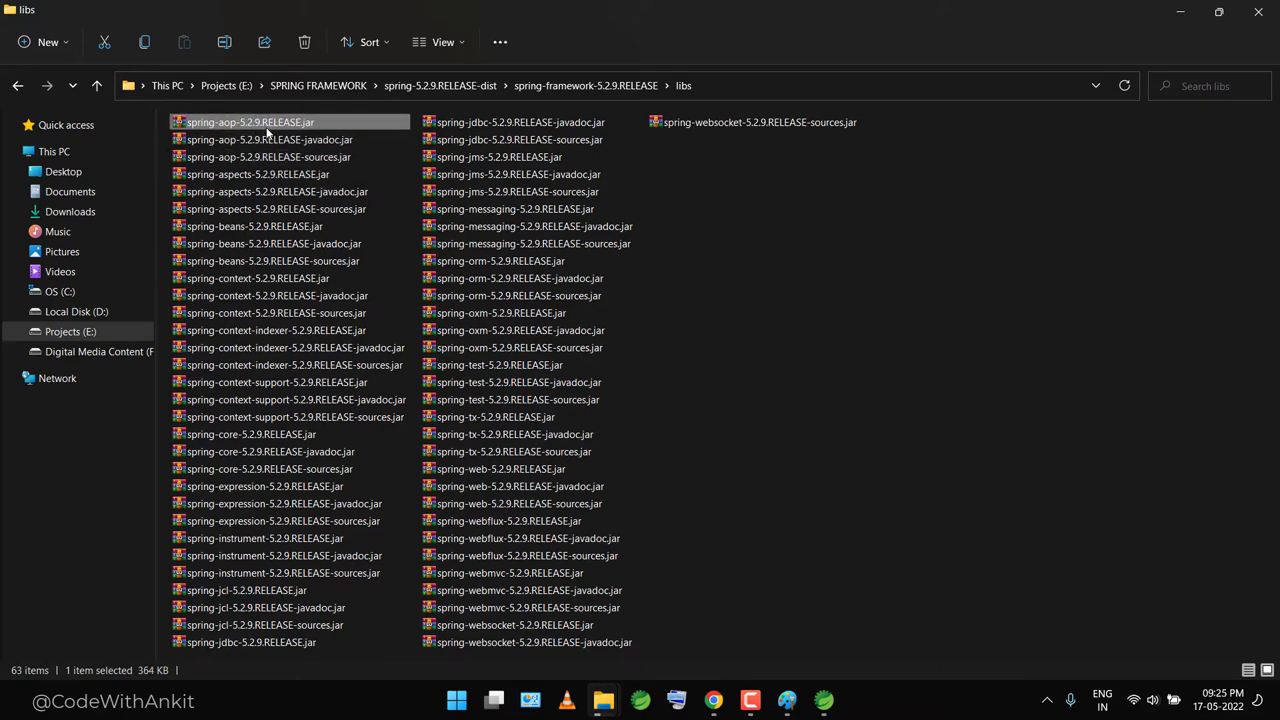
left_click_drag(385, 181, 158, 145)
left_click(158, 145)
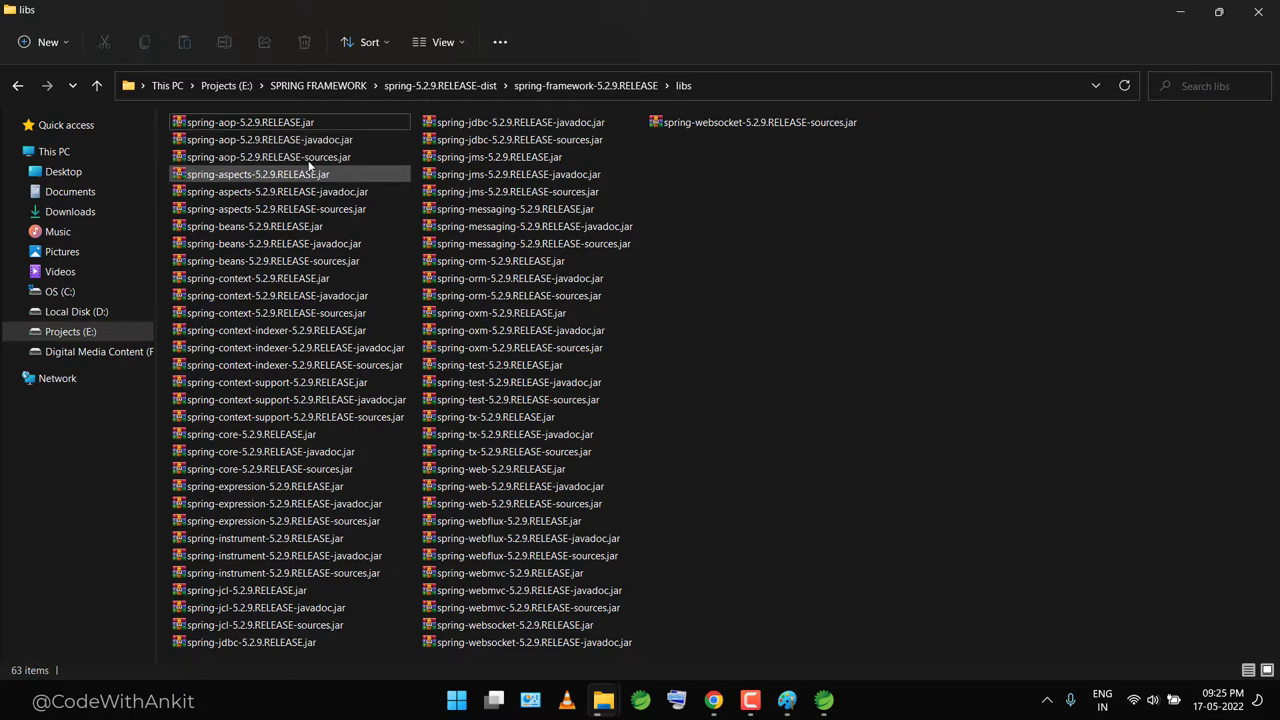
left_click(298, 141)
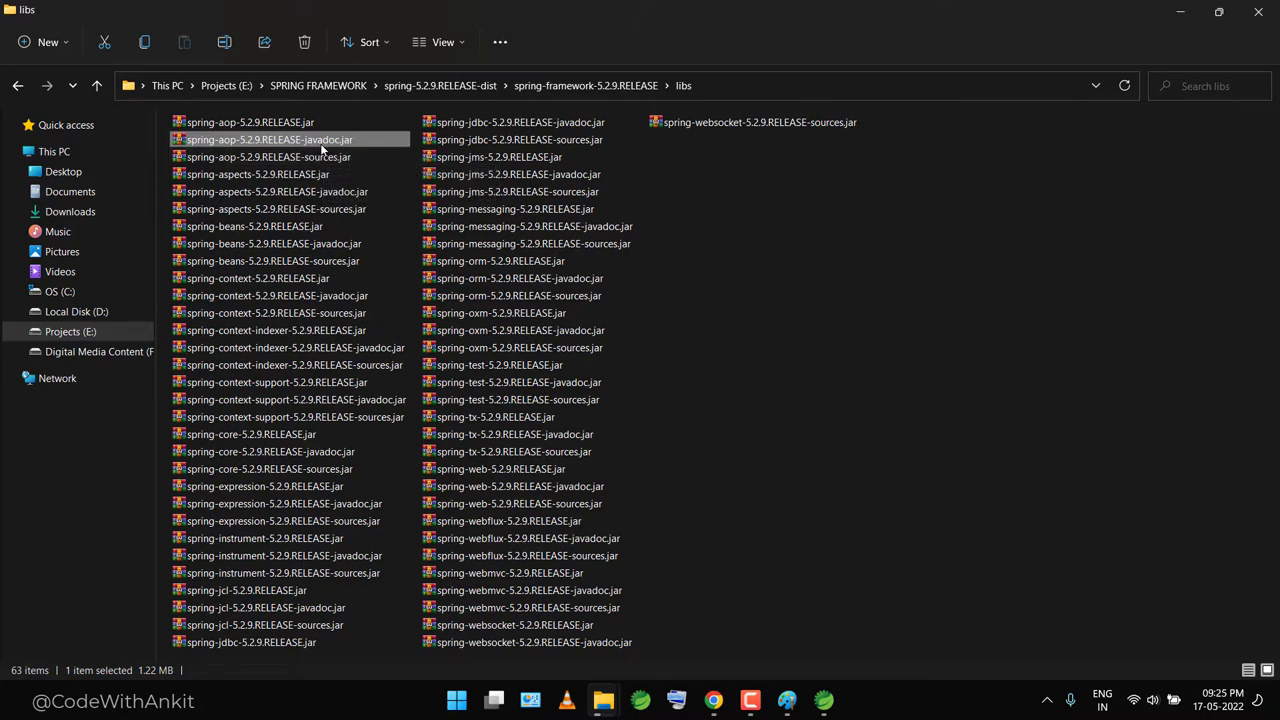
left_click(326, 160)
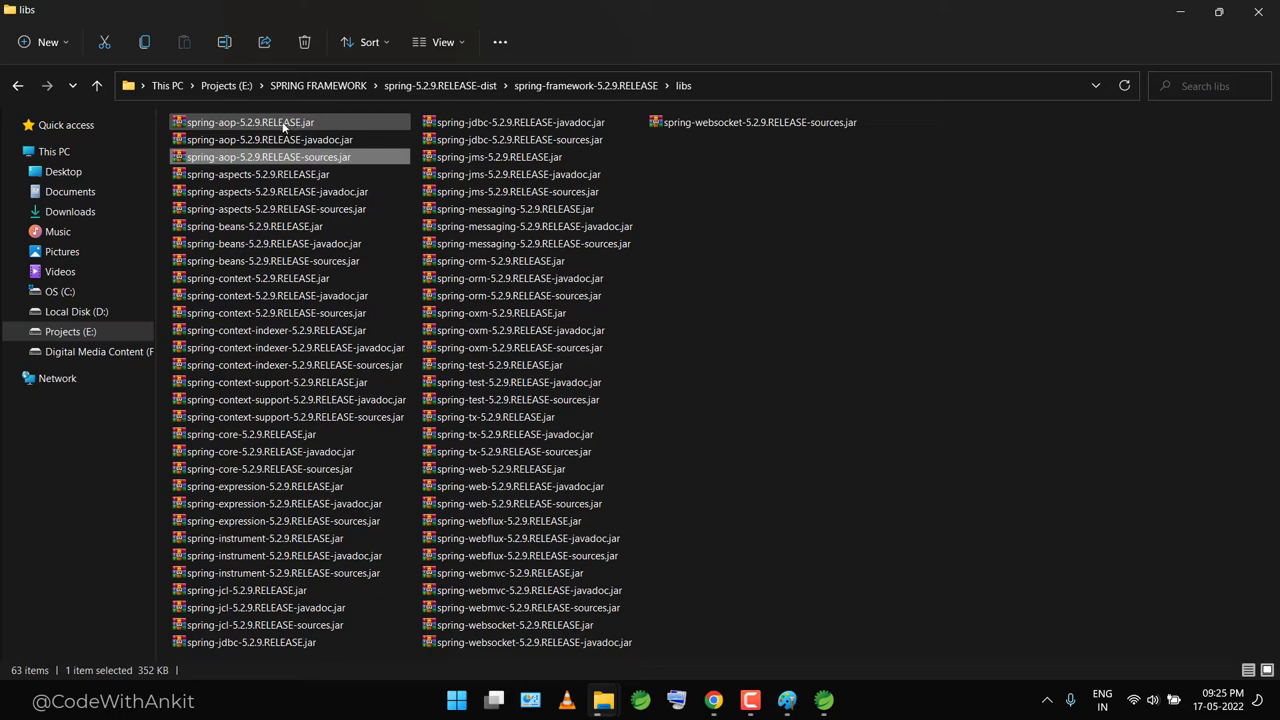
left_click(273, 120)
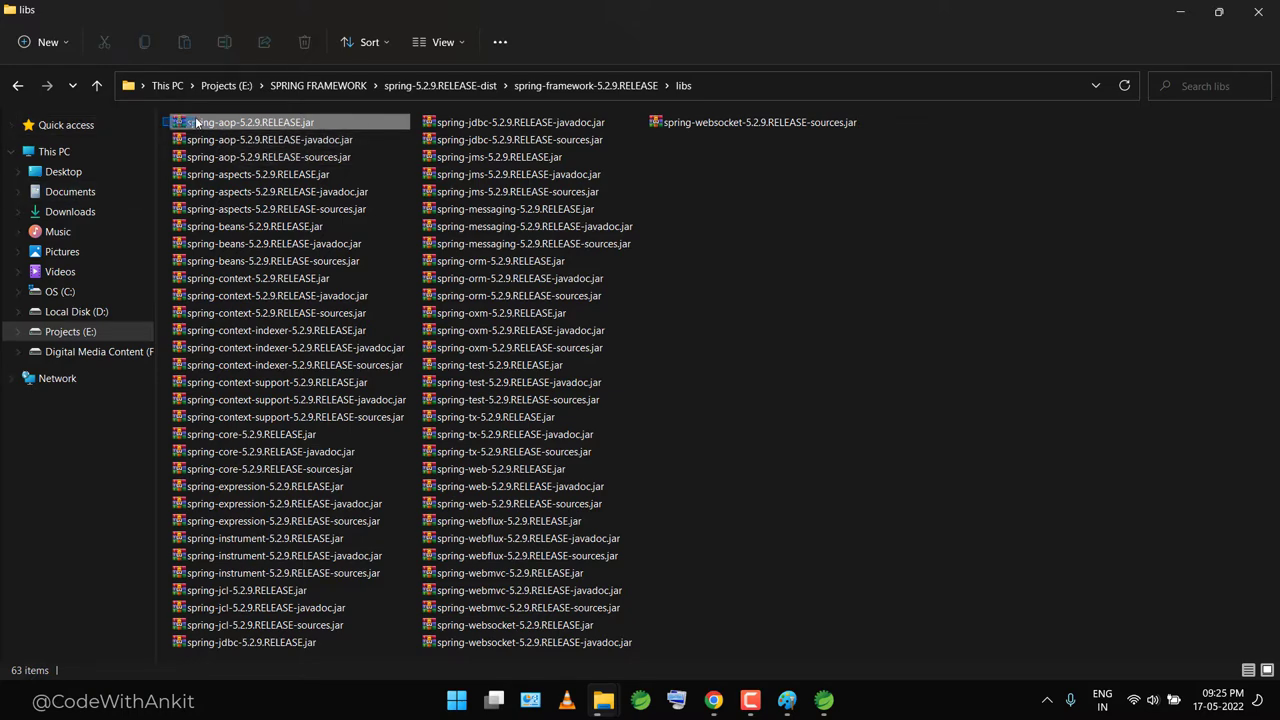
key("Down")
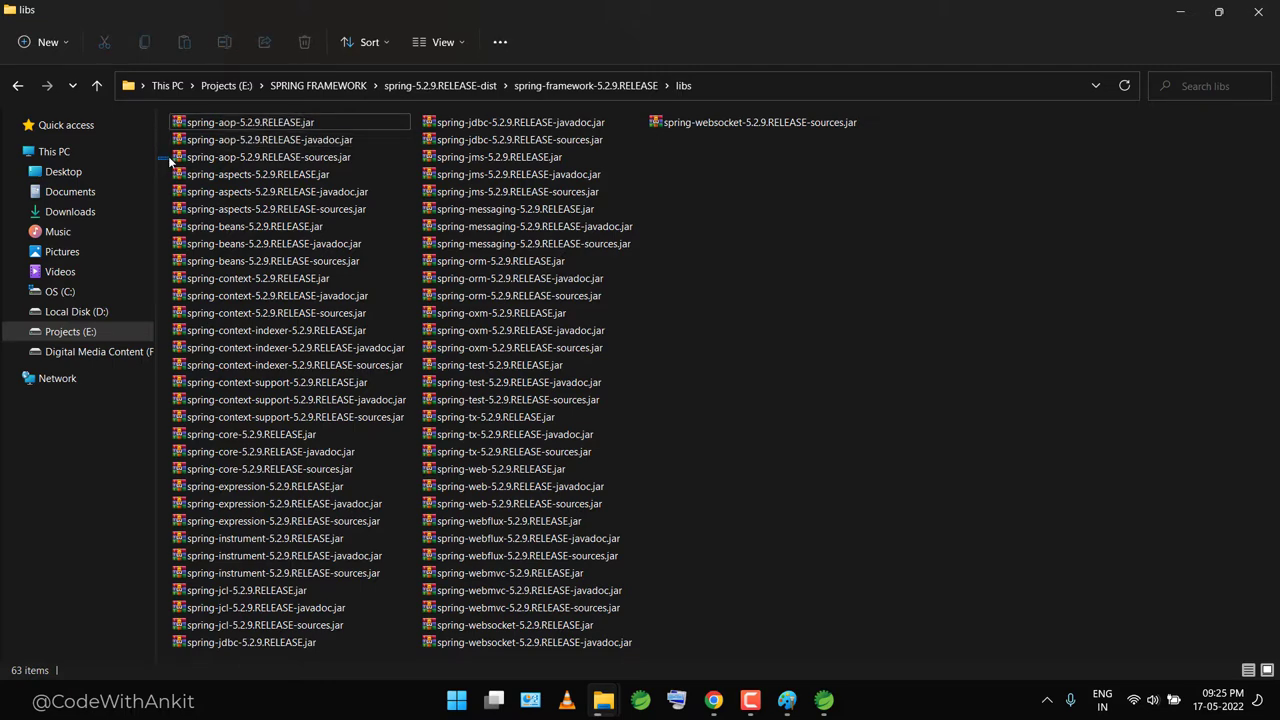
left_click(168, 156)
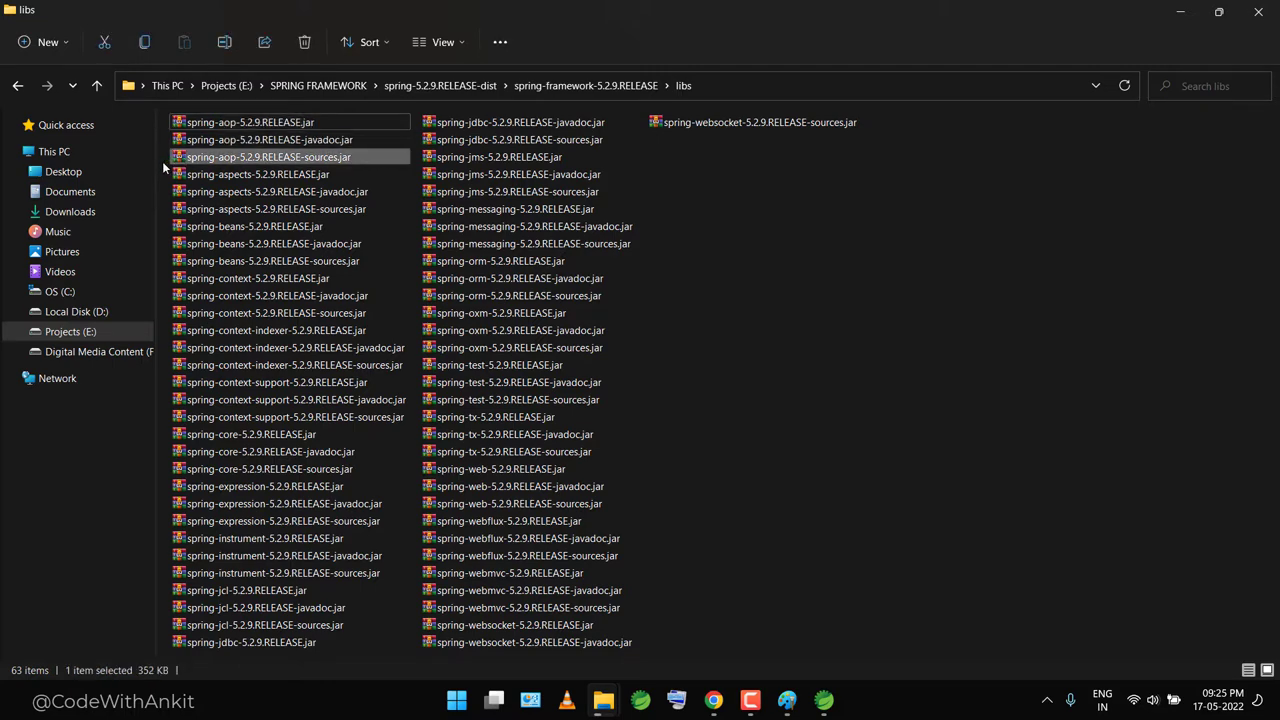
left_click(162, 161)
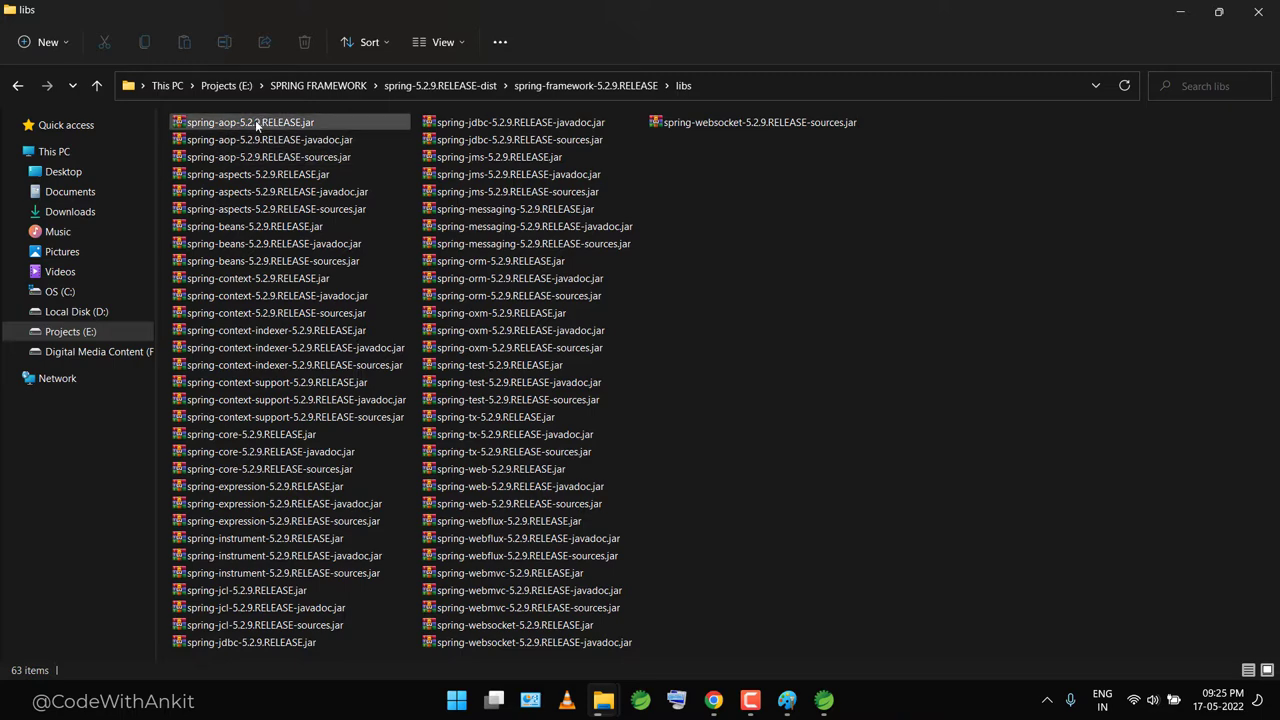
left_click(305, 122)
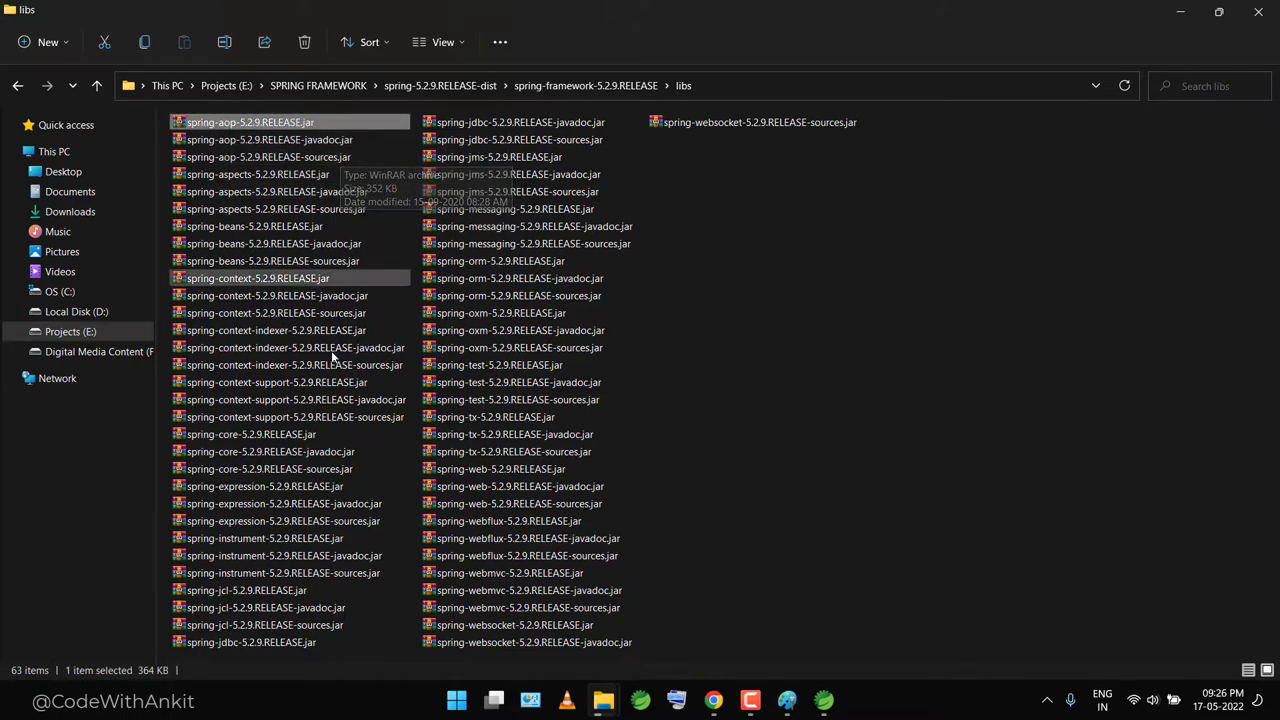
left_click(674, 575)
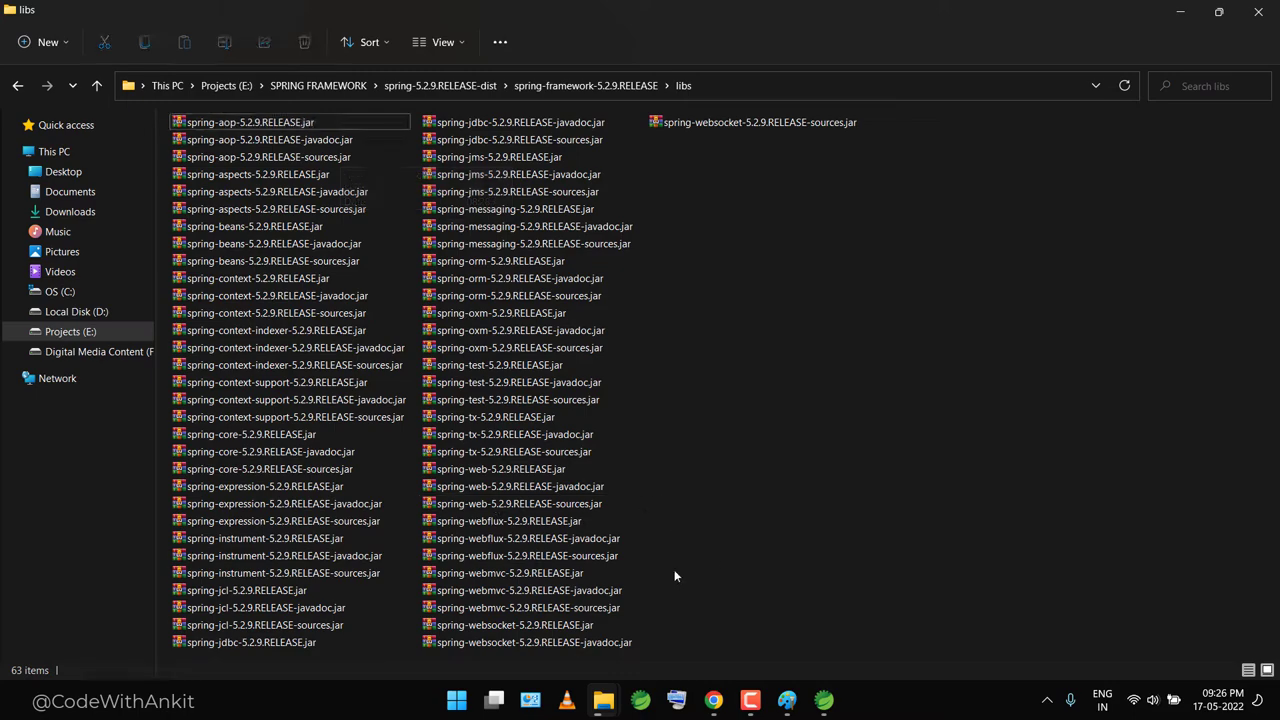
- Switch to Spring Tool Suite and open the properties of the ioc_tut project
left_click(824, 699)
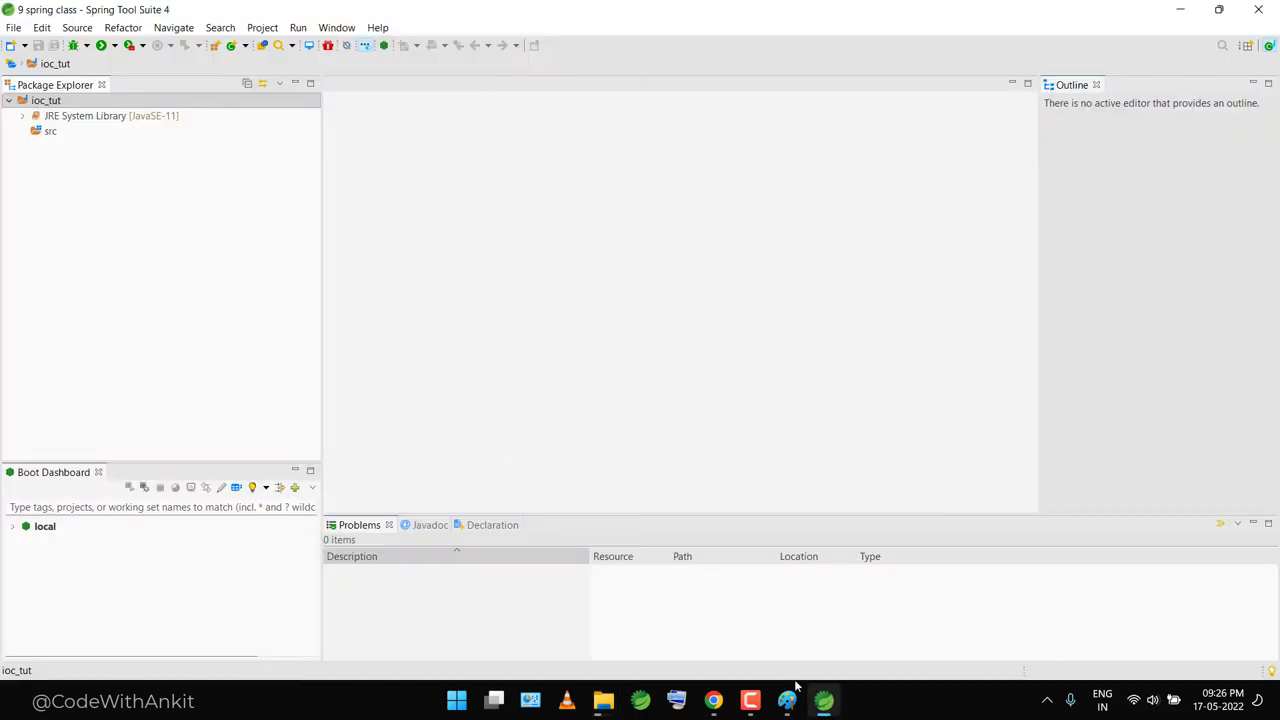
right_click(40, 104)
left_click(30, 102)
key("shift+F10")
left_click(184, 614)
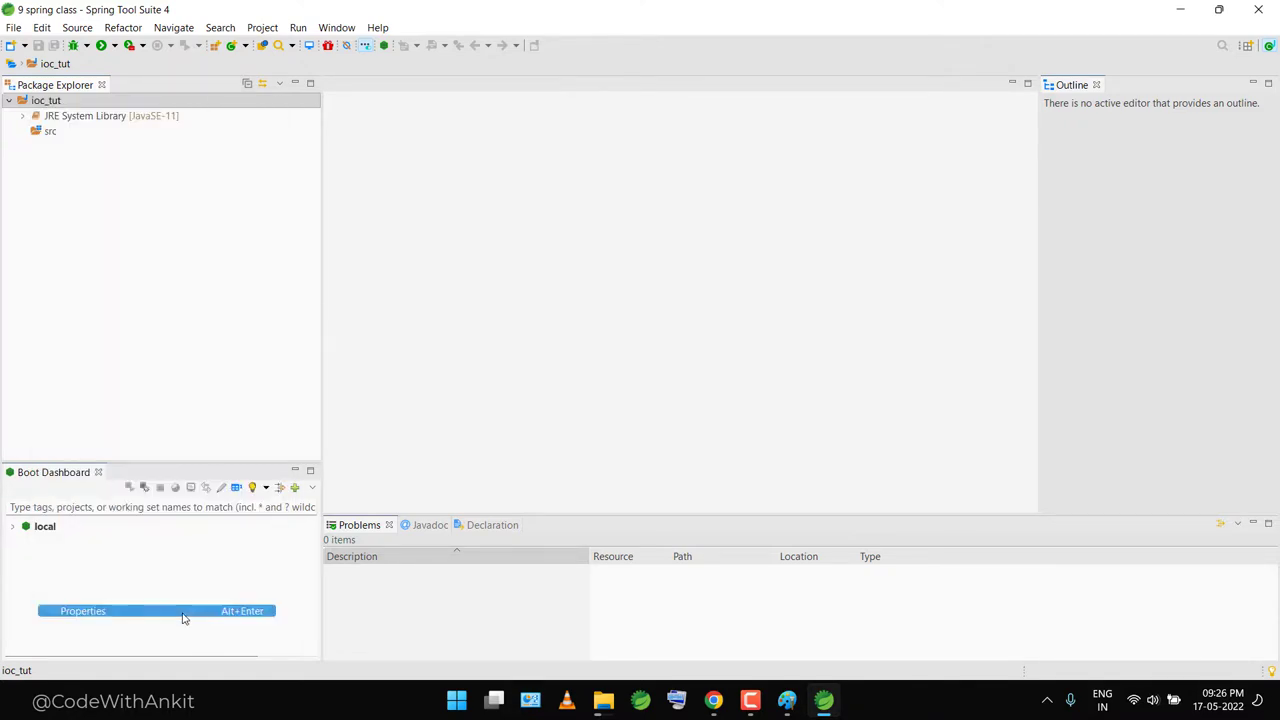